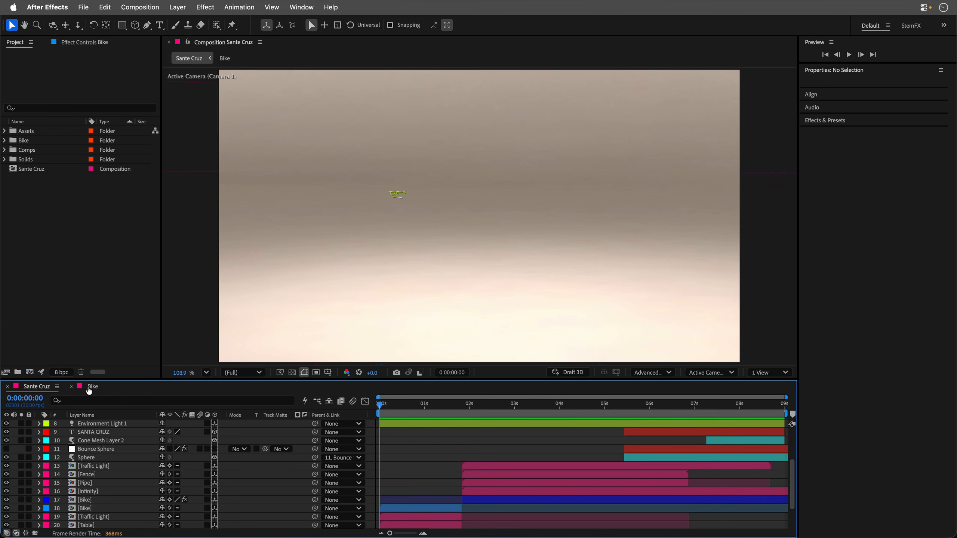
# Step: Switch to the browser and rotate the Santa Cruz V10 DH bicycle model on Sketchfab to examine it
pyautogui.press('super+Tab')
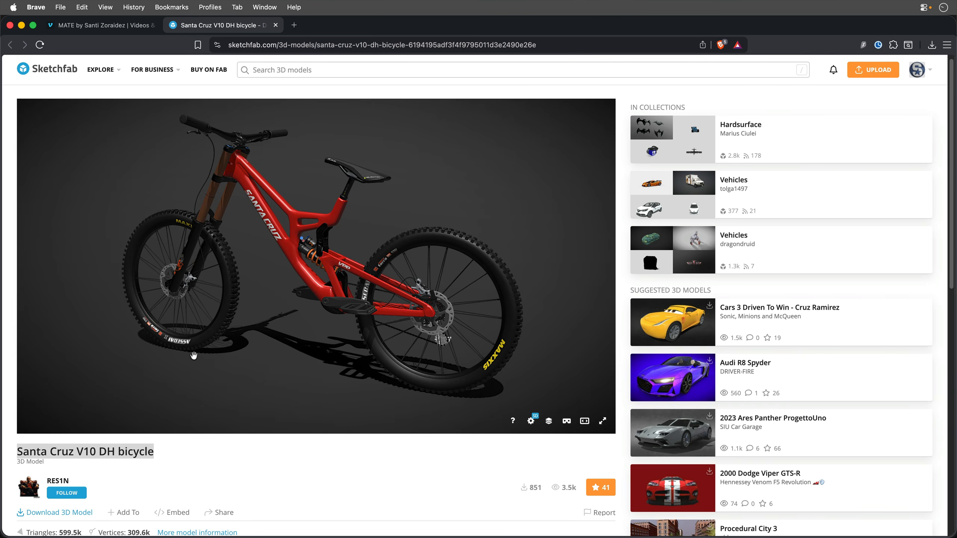
pyautogui.moveTo(194, 356); pyautogui.dragTo(218, 359)
pyautogui.click(191, 462)
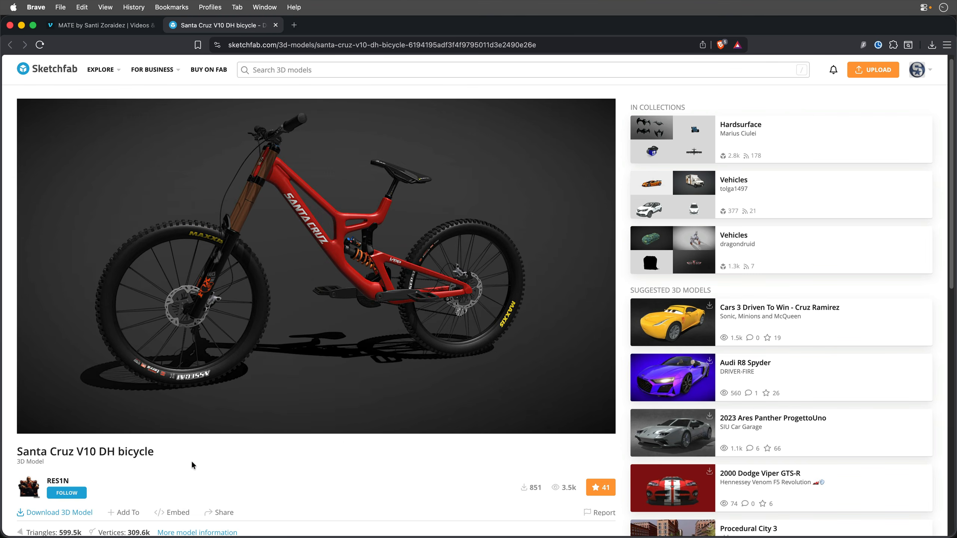
# Step: View the Dimension app's details page in Creative Cloud and close the window to return to Substance 3D Stager
pyautogui.hotkey('ctrl', 'Left')
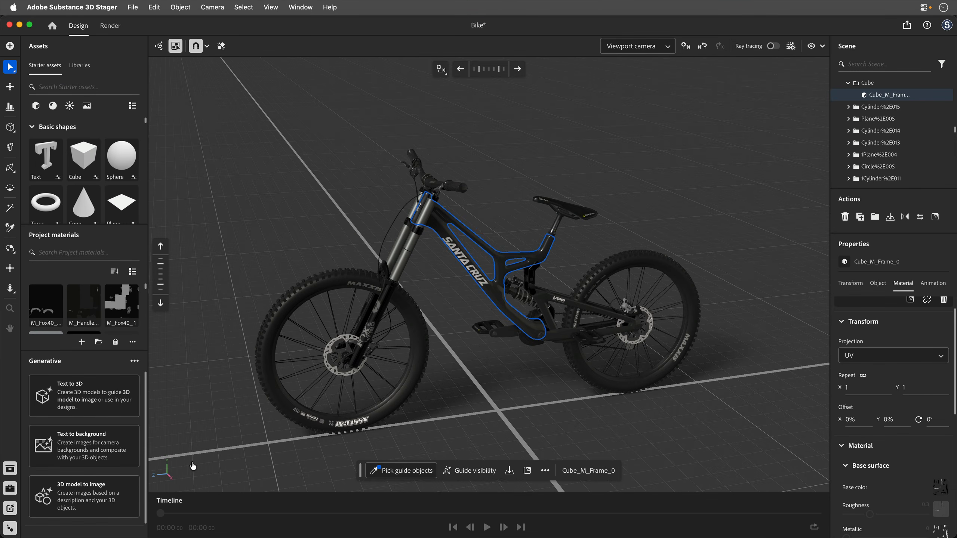
pyautogui.press('super+Tab')
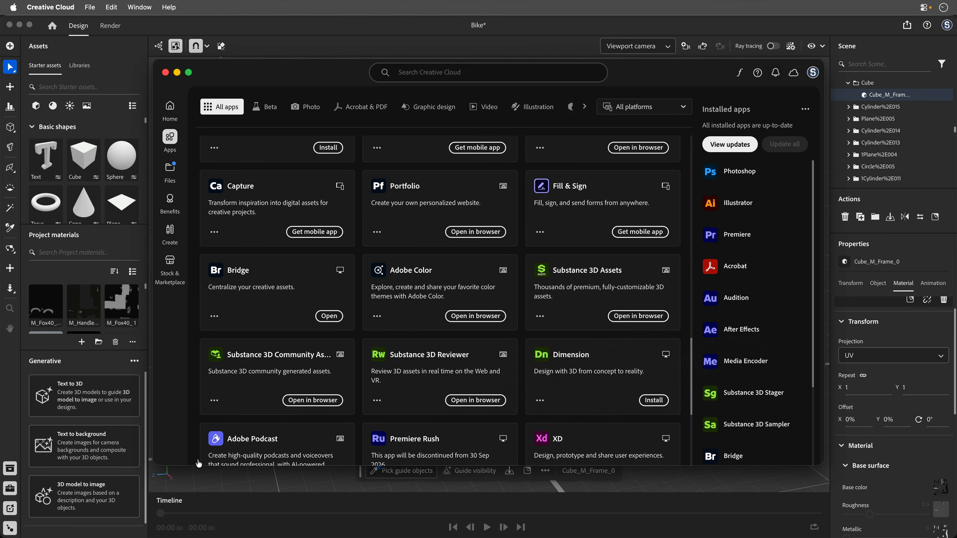
pyautogui.click(547, 360)
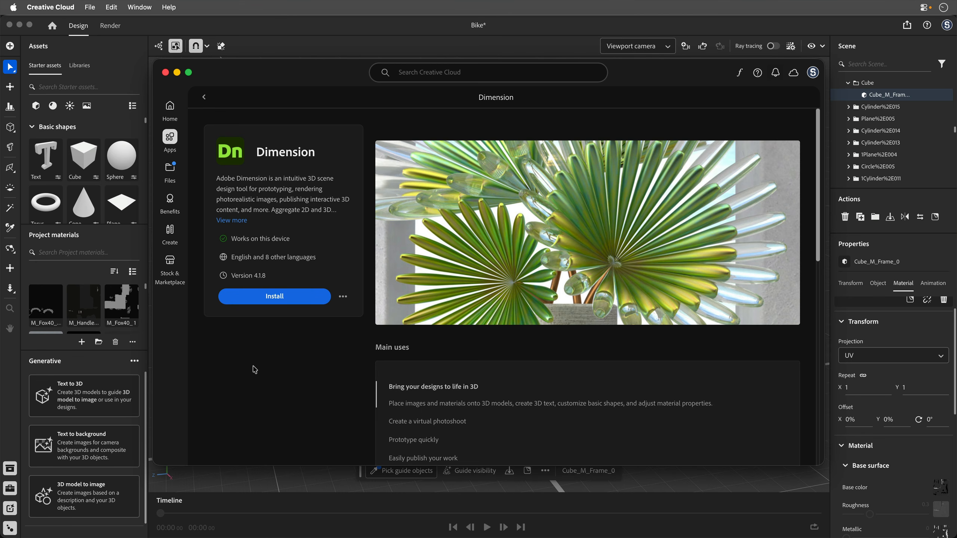
pyautogui.click(166, 73)
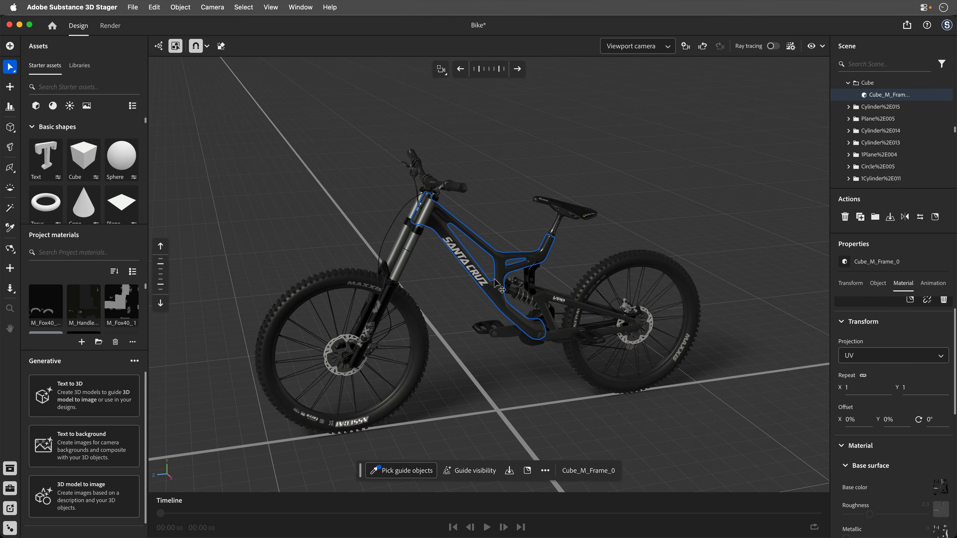
# Step: Examine the base color texture image of the bike frame's material, then deselect the frame
pyautogui.scroll(-1, 930, 463)
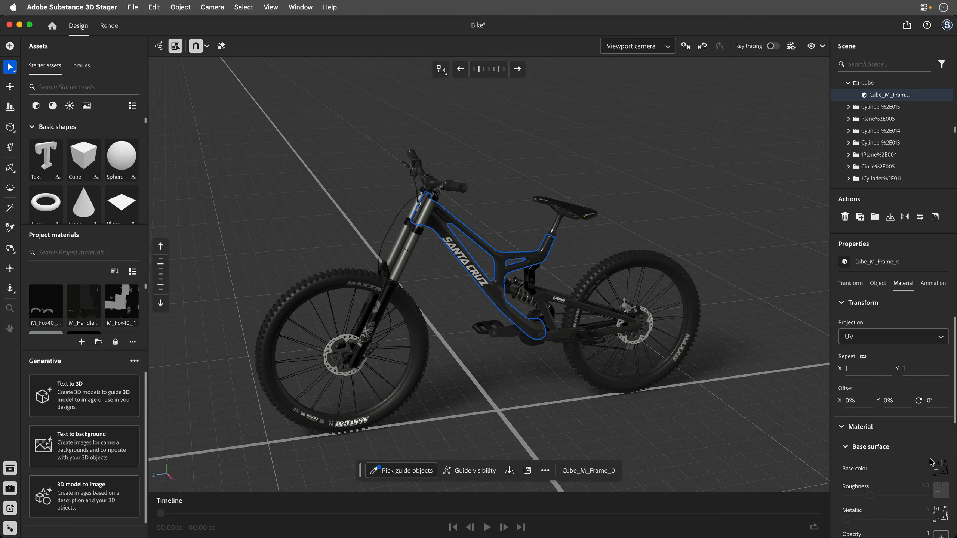
pyautogui.click(940, 467)
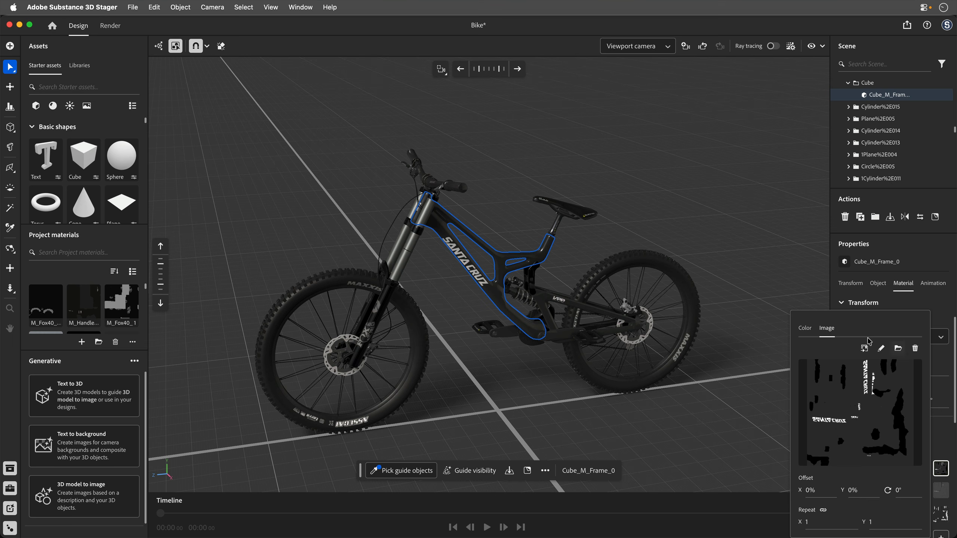
pyautogui.click(761, 295)
# Step: Collapse the Body group and highlight the Pedals, Wheel 2 and Wheel 1 groups in turn to examine the bike's parts
pyautogui.scroll(15, 872, 97)
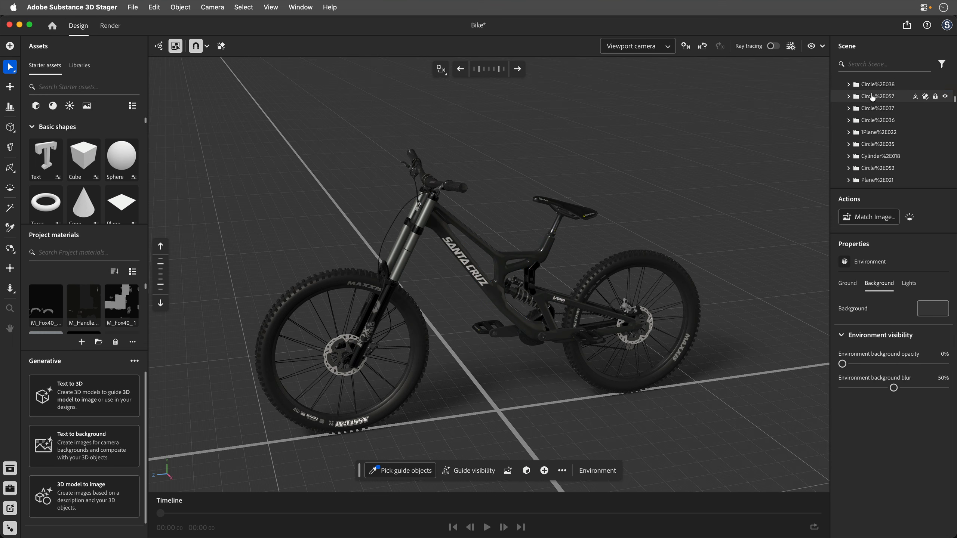
pyautogui.scroll(5, 864, 100)
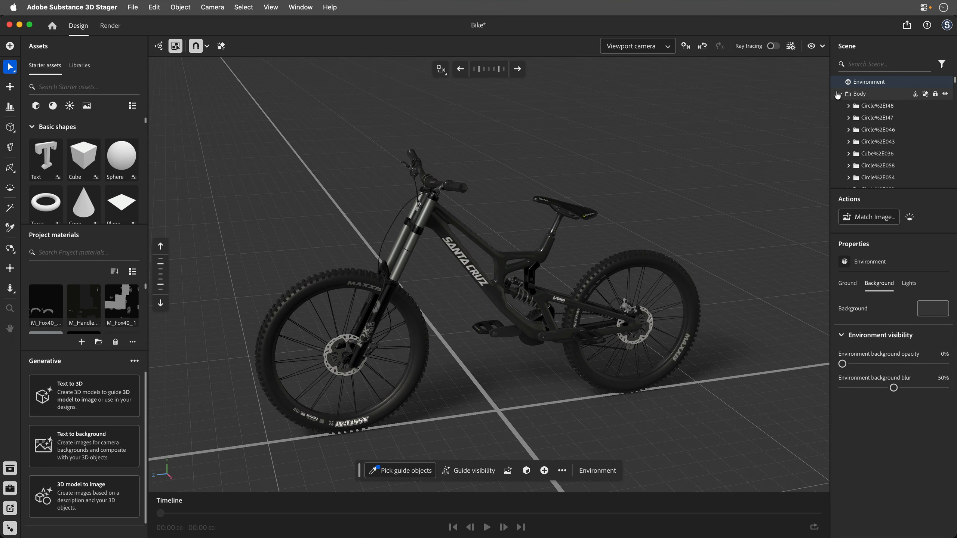
pyautogui.click(838, 94)
pyautogui.click(865, 105)
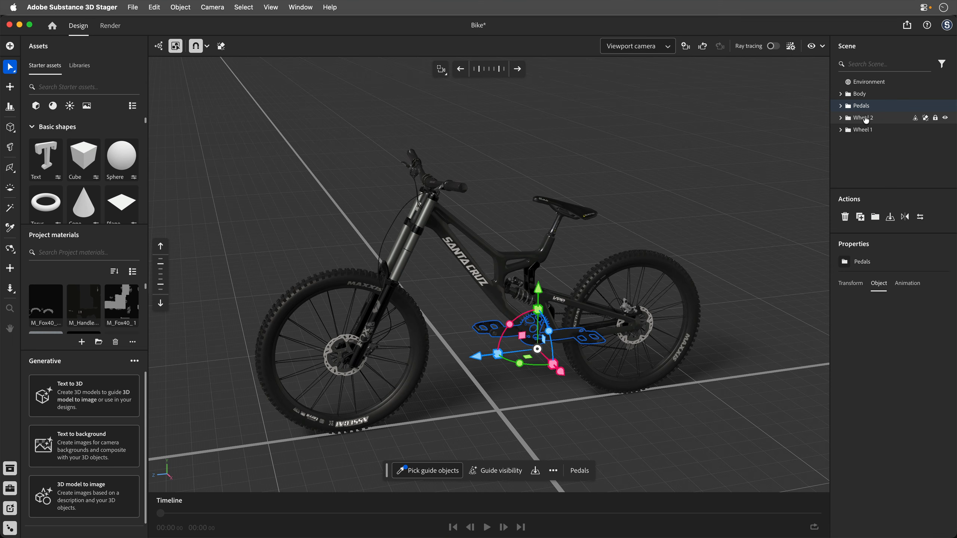
pyautogui.click(865, 118)
pyautogui.click(865, 129)
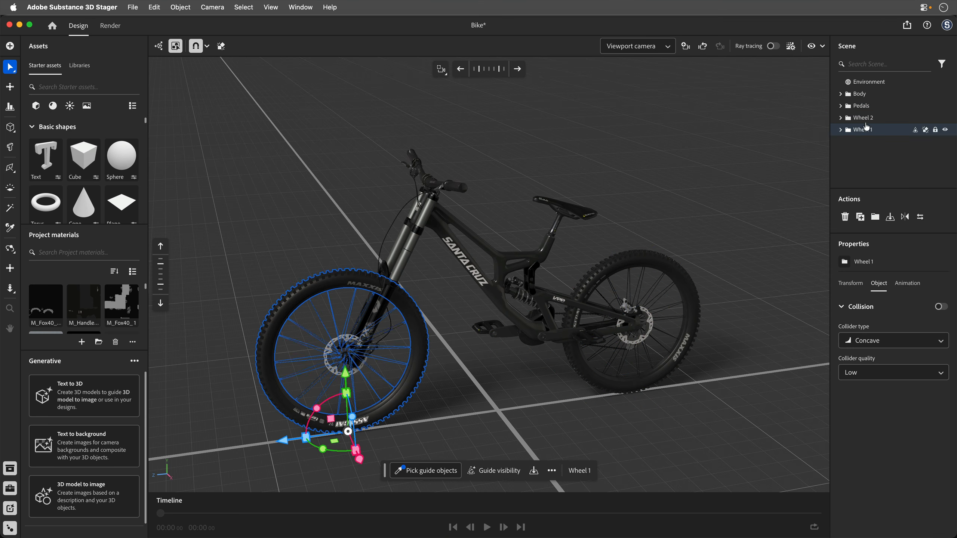
pyautogui.click(859, 93)
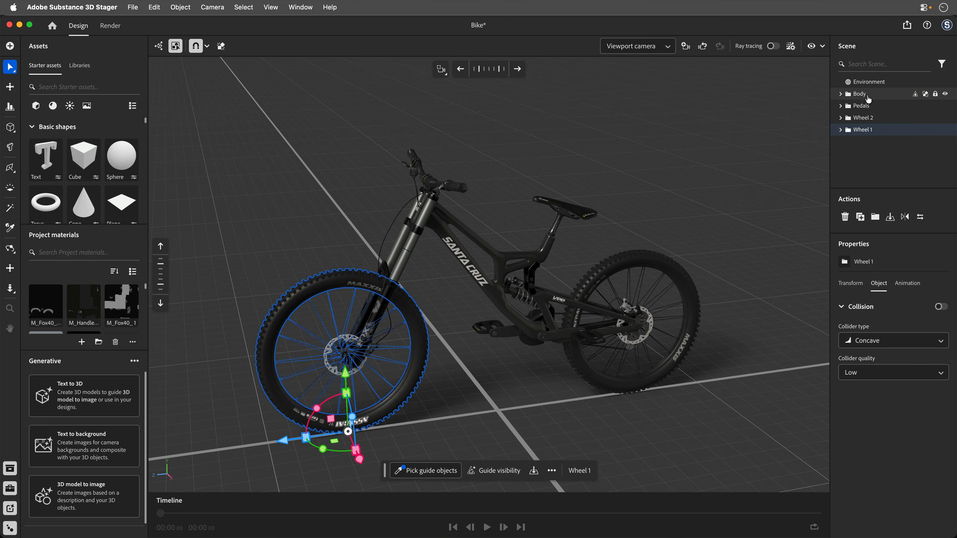
# Step: Switch to After Effects, scrub the Sante Cruz composition and play its second half from about five seconds
pyautogui.click(271, 152)
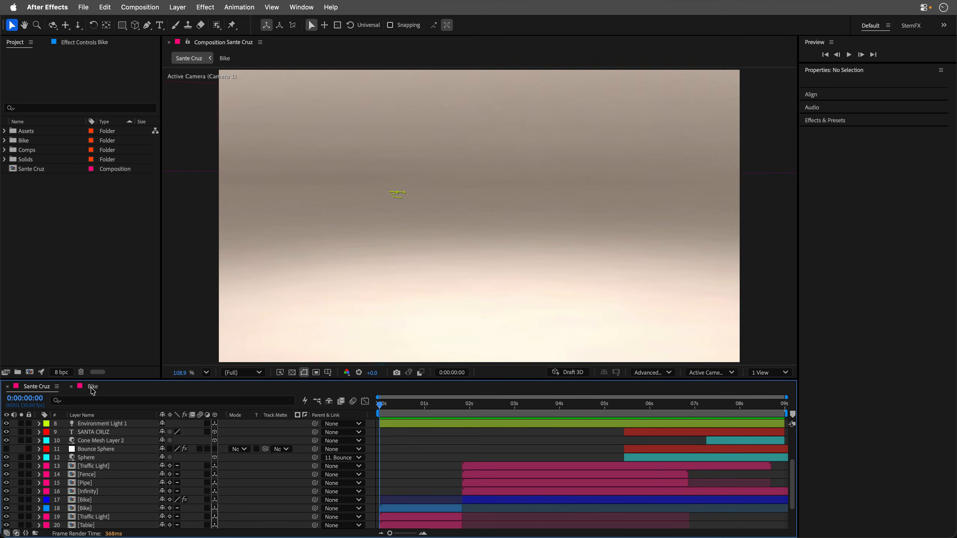
pyautogui.moveTo(390, 416)
pyautogui.mouseDown()
pyautogui.moveTo(753, 416)
pyautogui.moveTo(379, 416)
pyautogui.mouseUp()
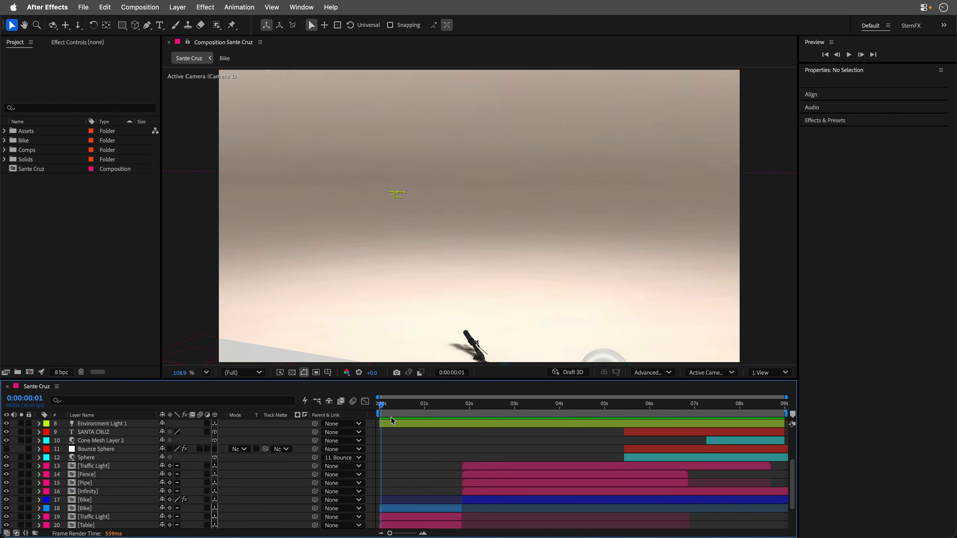
pyautogui.moveTo(393, 421); pyautogui.dragTo(603, 406)
pyautogui.scroll(-4, 257, 487)
pyautogui.press('space')
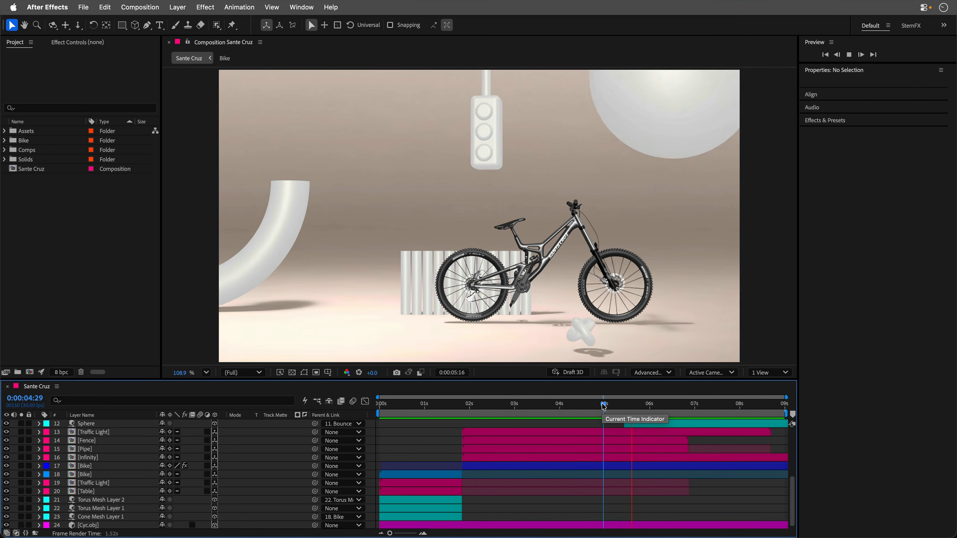
pyautogui.press('space')
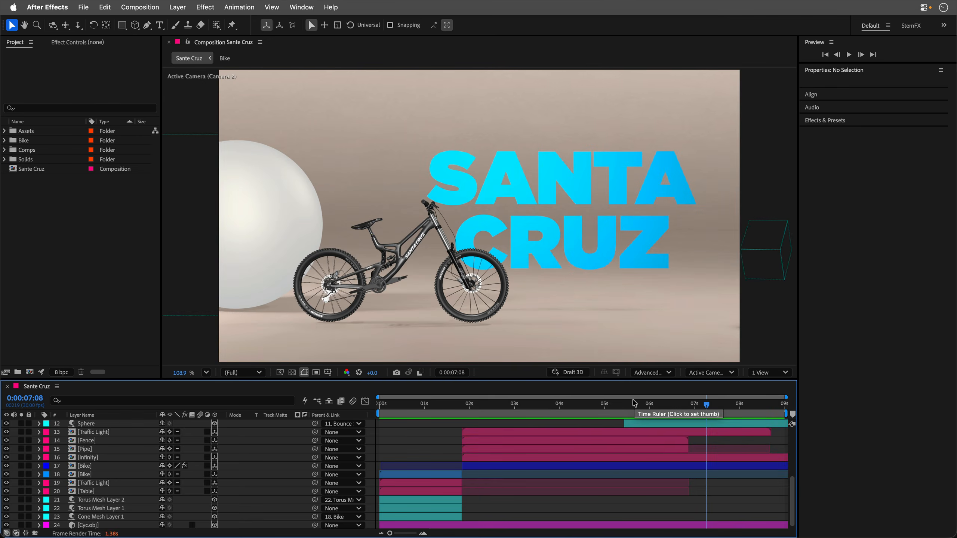
# Step: Go to about four seconds and inspect the properties of the spot and parallel lights, Camera 2 and its orbit null
pyautogui.moveTo(634, 404); pyautogui.dragTo(564, 404)
pyautogui.scroll(5, 144, 474)
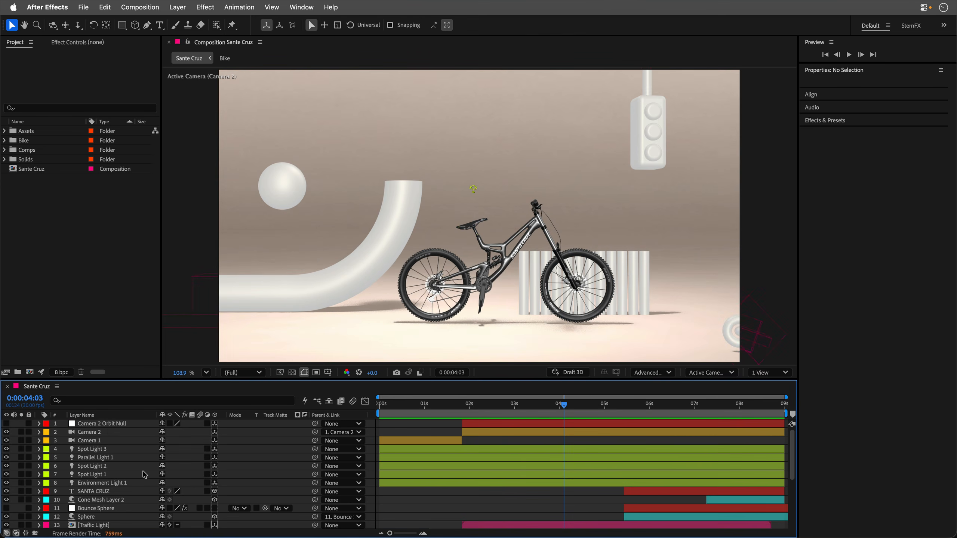
pyautogui.click(100, 450)
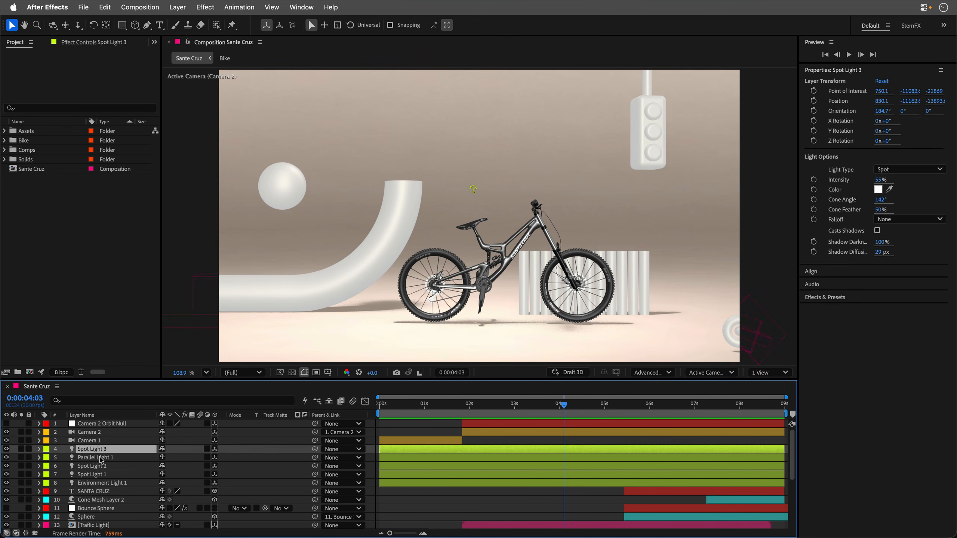
pyautogui.click(99, 457)
pyautogui.click(104, 475)
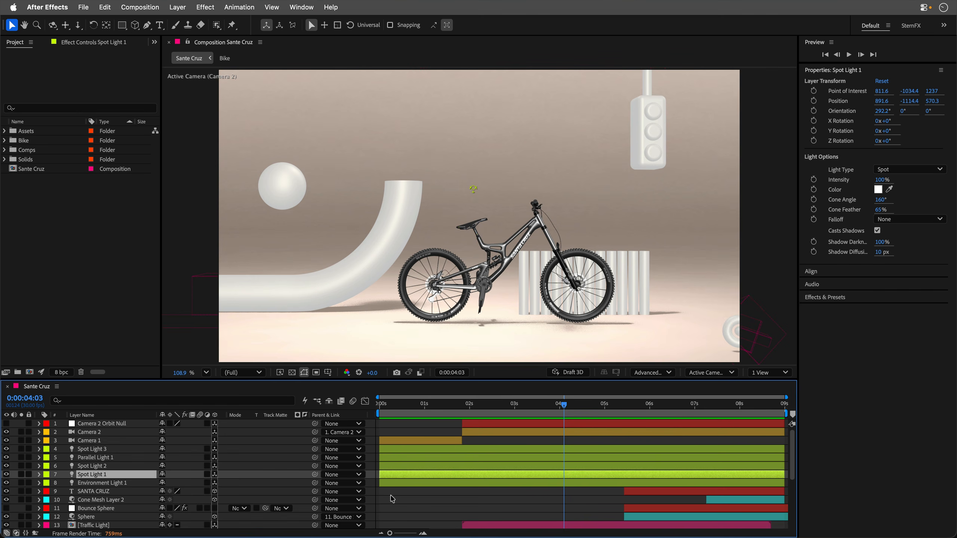
pyautogui.click(90, 434)
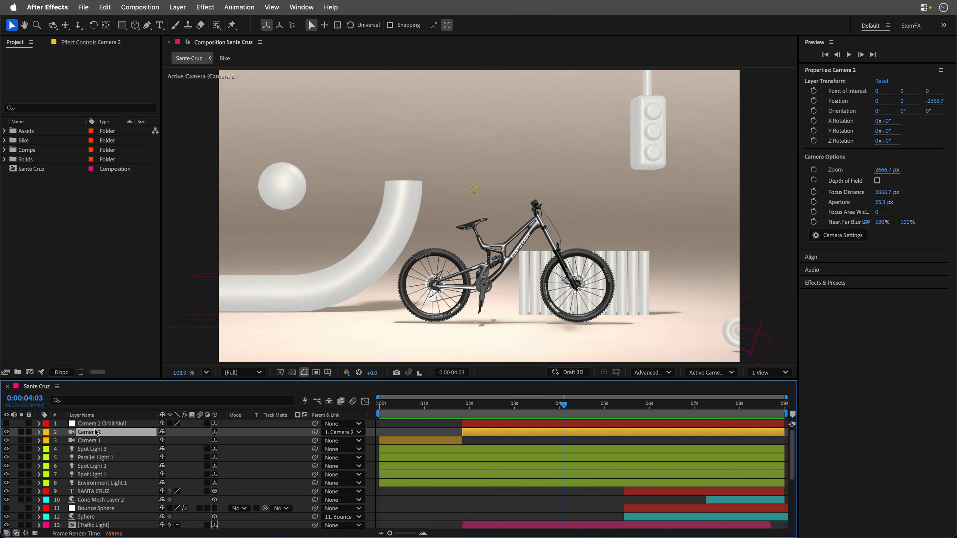
pyautogui.click(98, 424)
pyautogui.click(456, 499)
# Step: Play and scrub through the bike animation to its end, and return the playhead to the first frame
pyautogui.press('space')
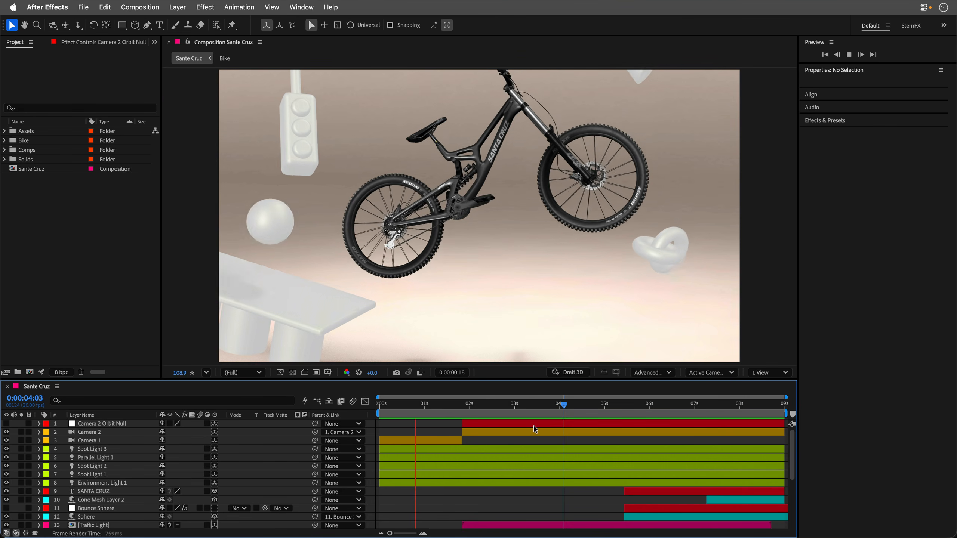
pyautogui.press('space')
pyautogui.click(434, 407)
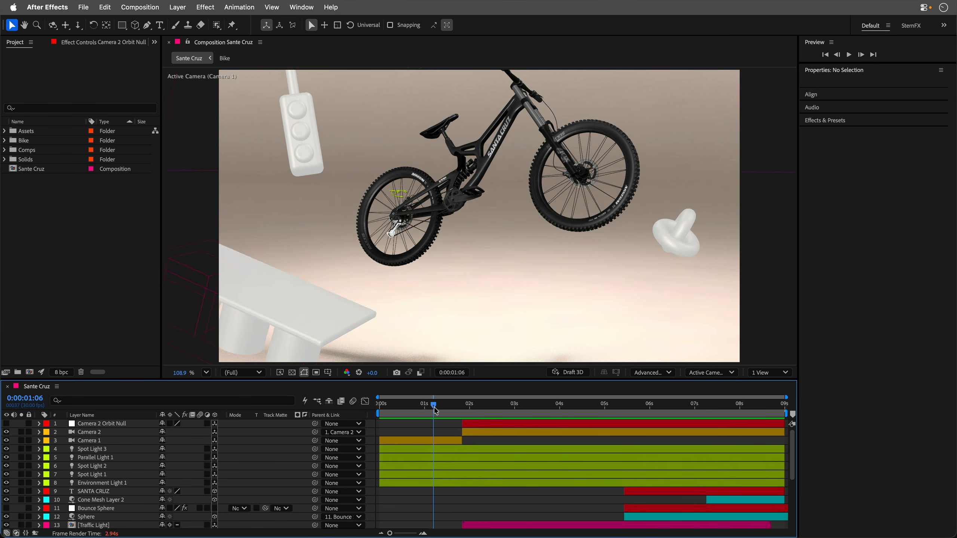
pyautogui.moveTo(435, 410); pyautogui.dragTo(659, 414)
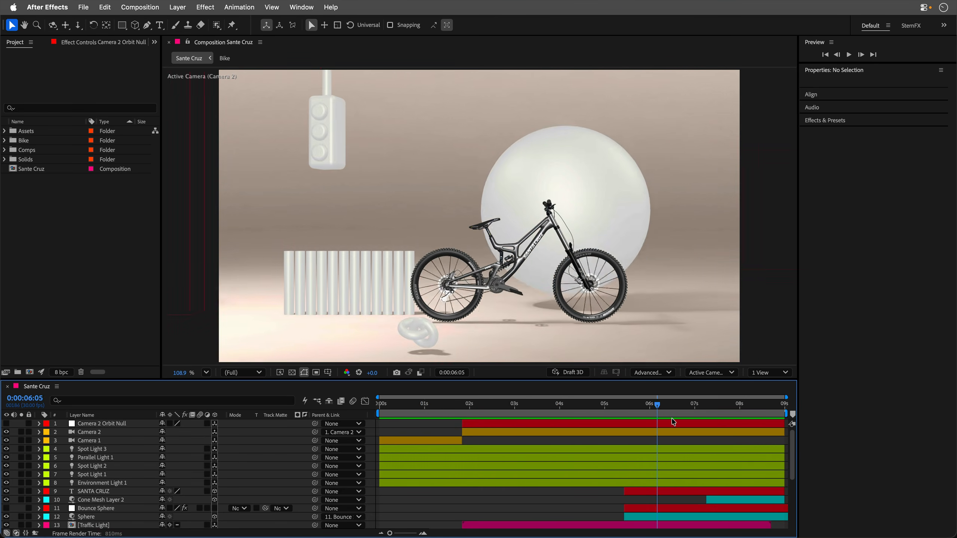
pyautogui.press('space')
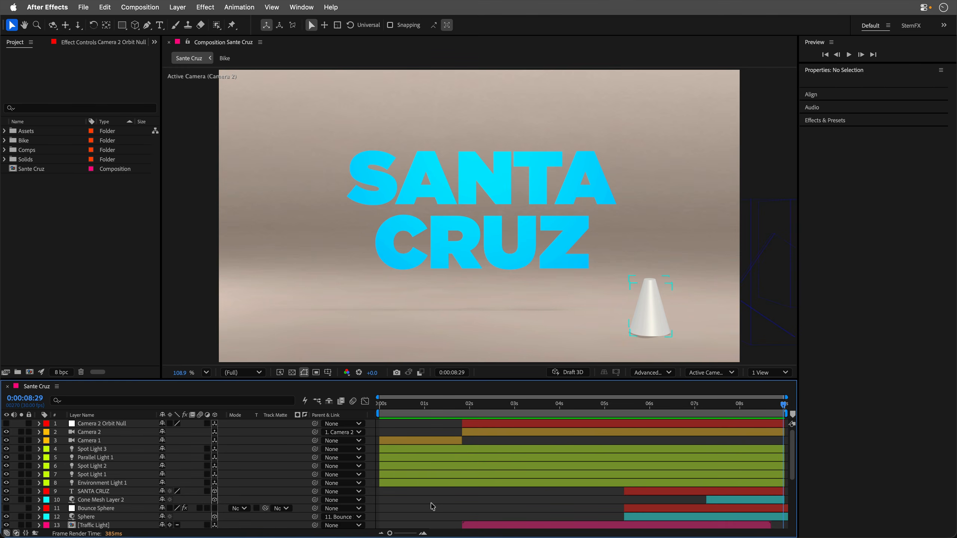
pyautogui.press('Home')
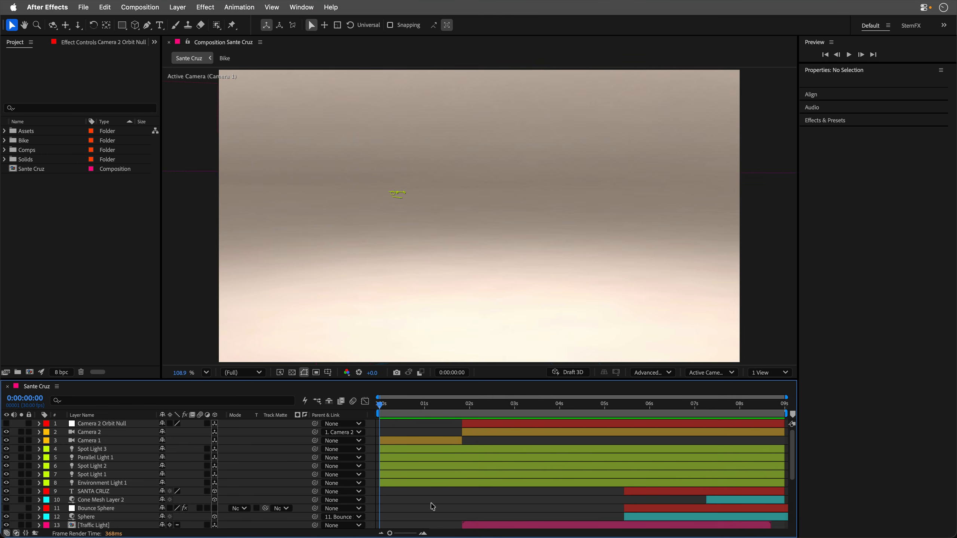
# Step: Queue the Sante Cruz composition for rendering, confirm Sante Cruz.mp4 as the output file and render it
pyautogui.press('super+m')
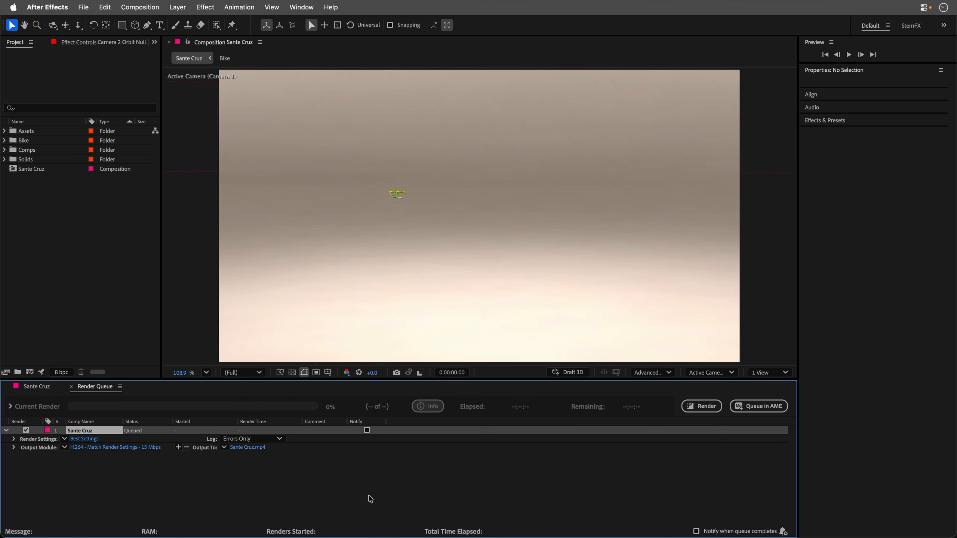
pyautogui.click(246, 449)
pyautogui.click(678, 303)
pyautogui.click(702, 406)
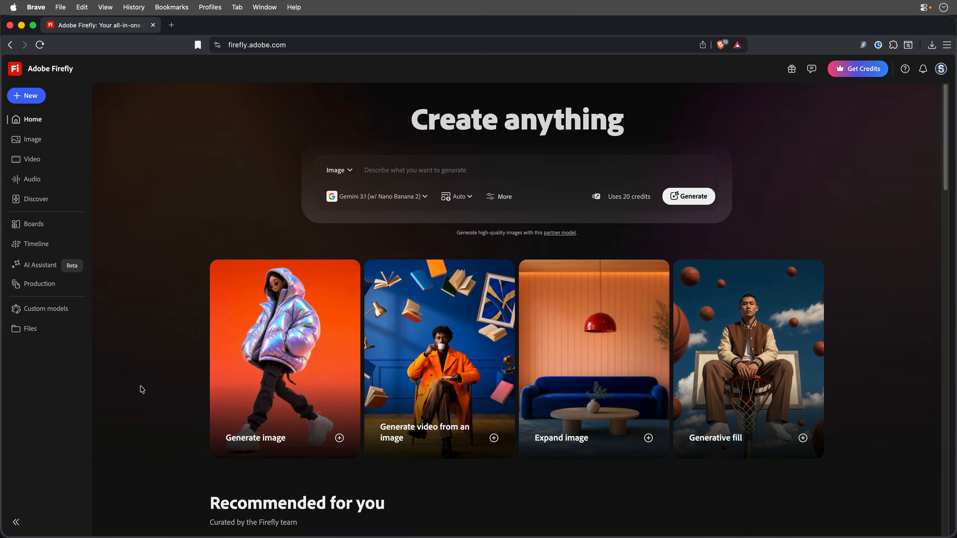
# Step: In Adobe Firefly, open the sound effects generator in the Audio section and upload the video Sante Cruz.mp4
pyautogui.click(29, 182)
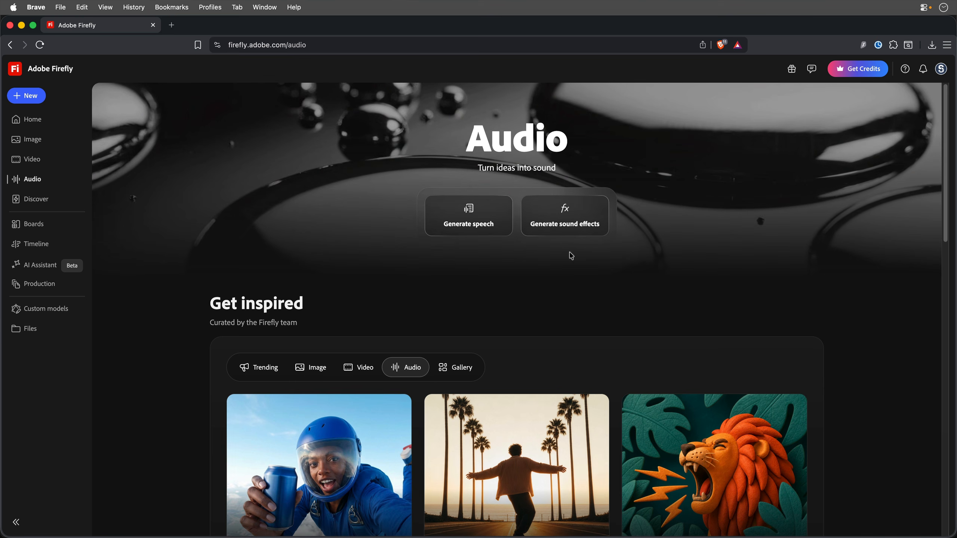
pyautogui.click(581, 215)
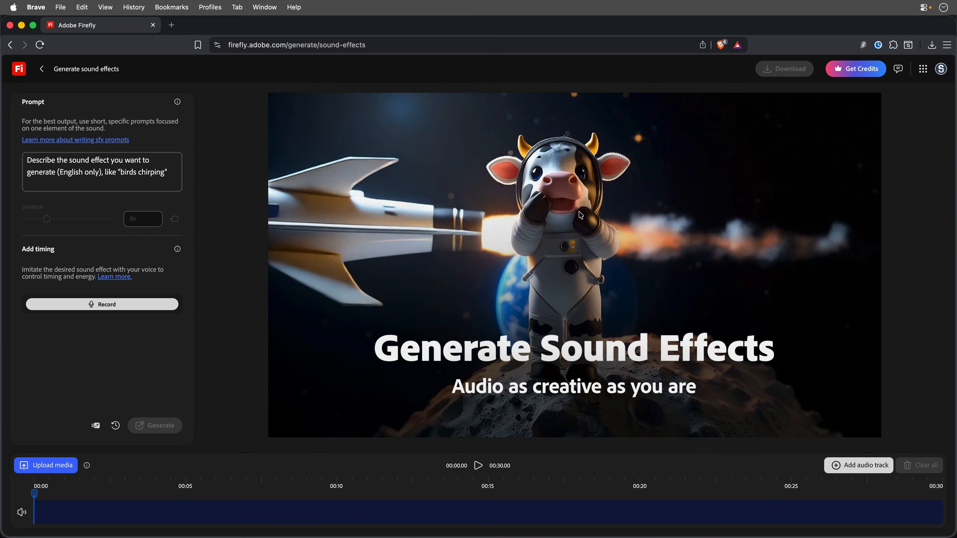
pyautogui.click(37, 467)
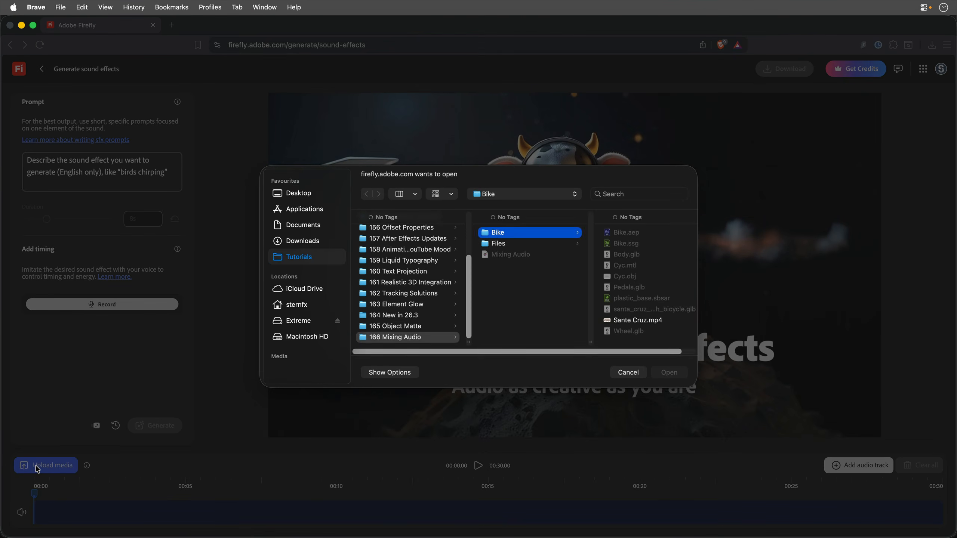
pyautogui.click(393, 232)
pyautogui.press('Return')
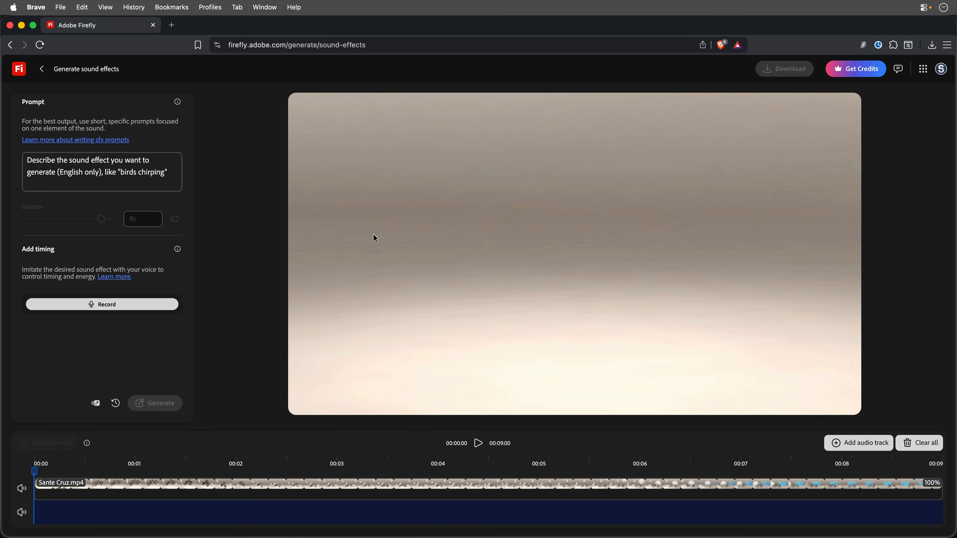
# Step: Enter the sound effect prompt "Ambient swooshes" and set its duration to 9 seconds
pyautogui.click(73, 160)
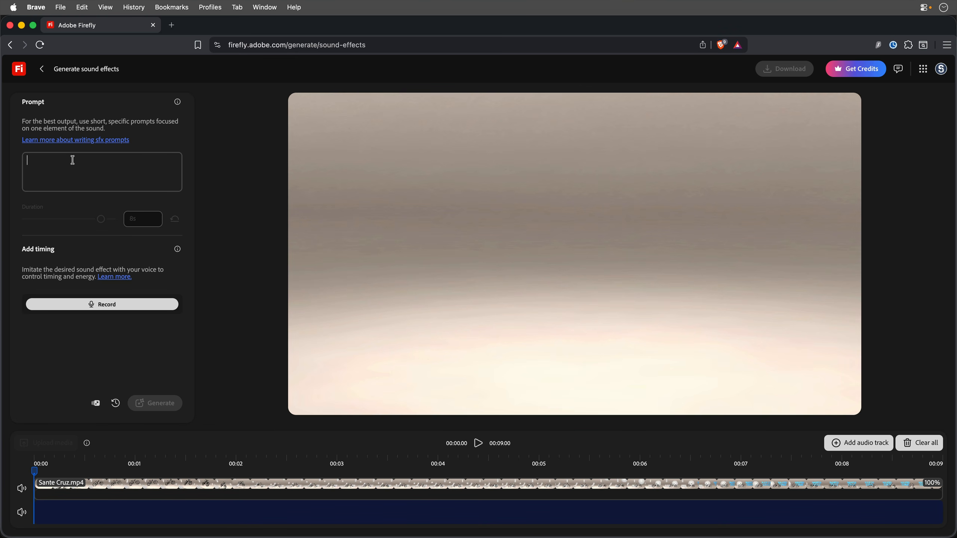
pyautogui.write('Ambient swooshes')
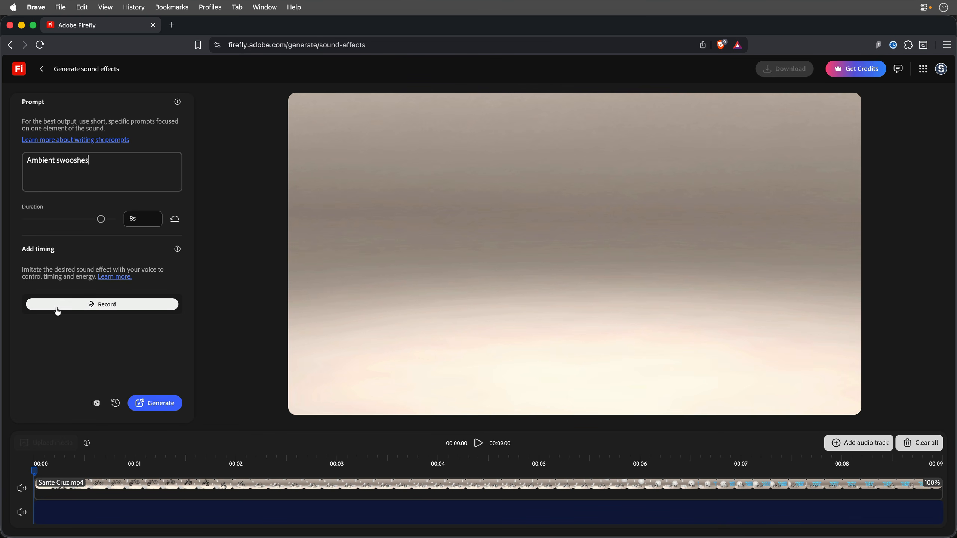
pyautogui.moveTo(100, 219); pyautogui.dragTo(112, 220)
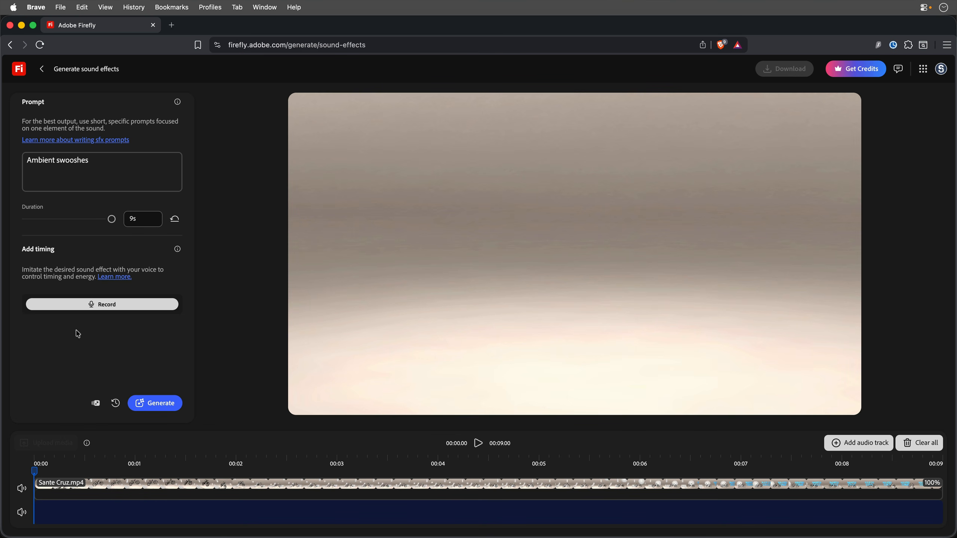
# Step: Record a voice imitation as the timing guide for "Ambient swooshes" and generate the sound effects
pyautogui.click(84, 306)
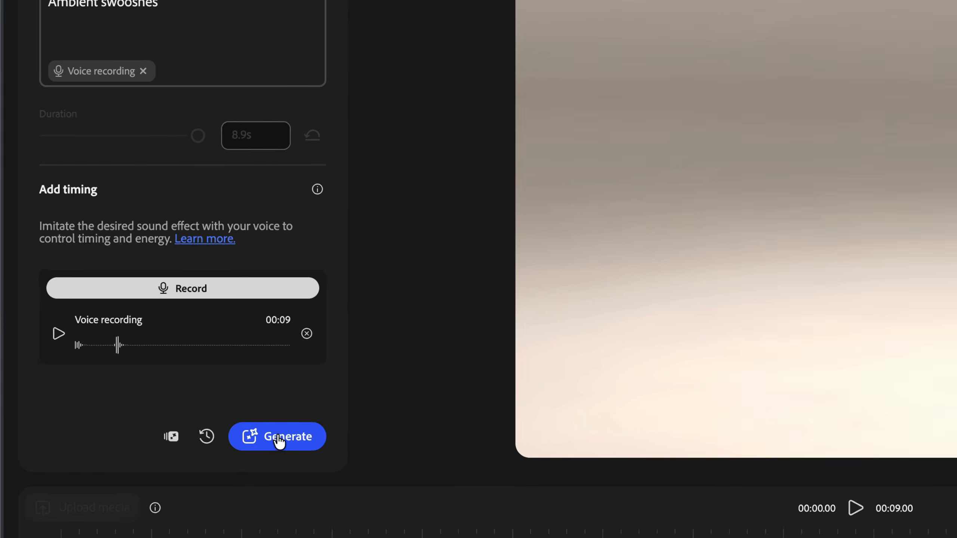
pyautogui.click(154, 405)
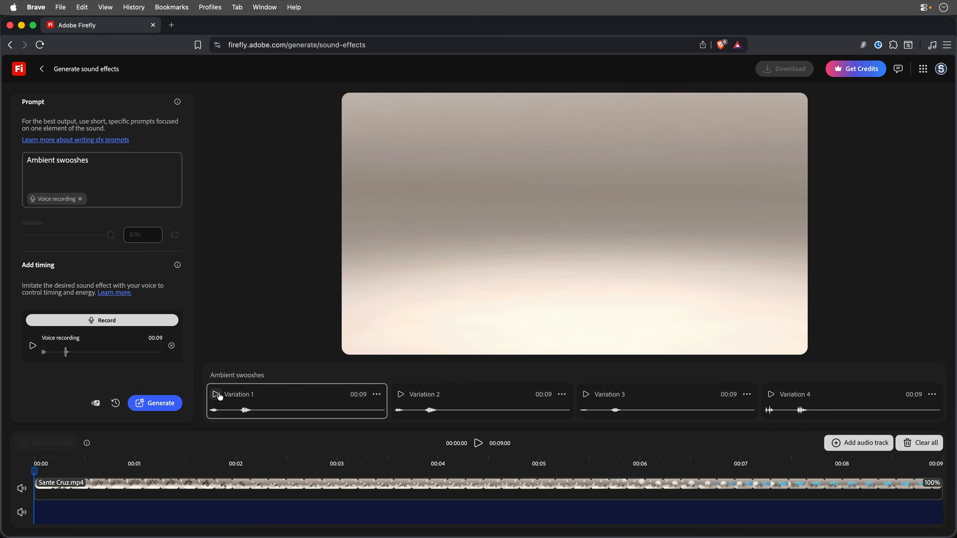
# Step: Play each of the four "Ambient swooshes" variations against the video to compare them
pyautogui.click(219, 395)
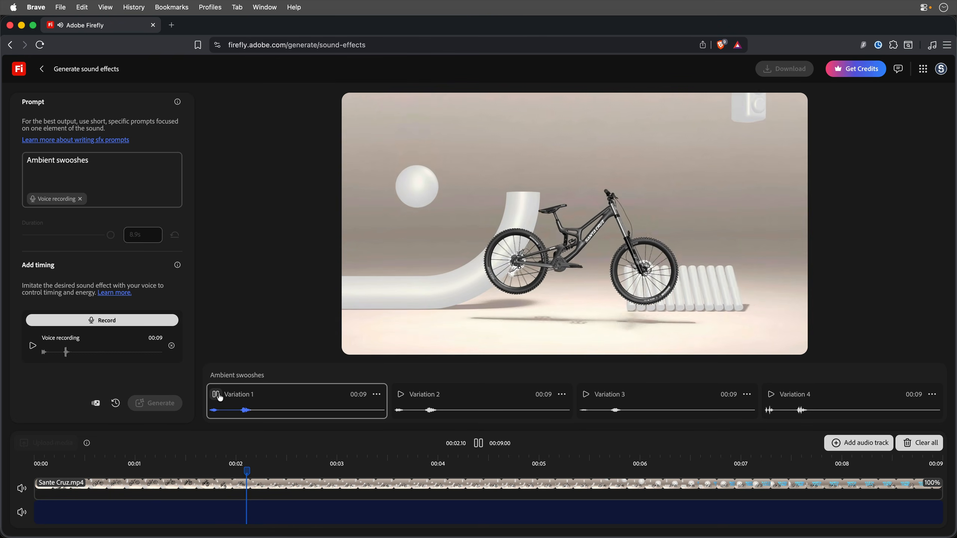
pyautogui.click(400, 395)
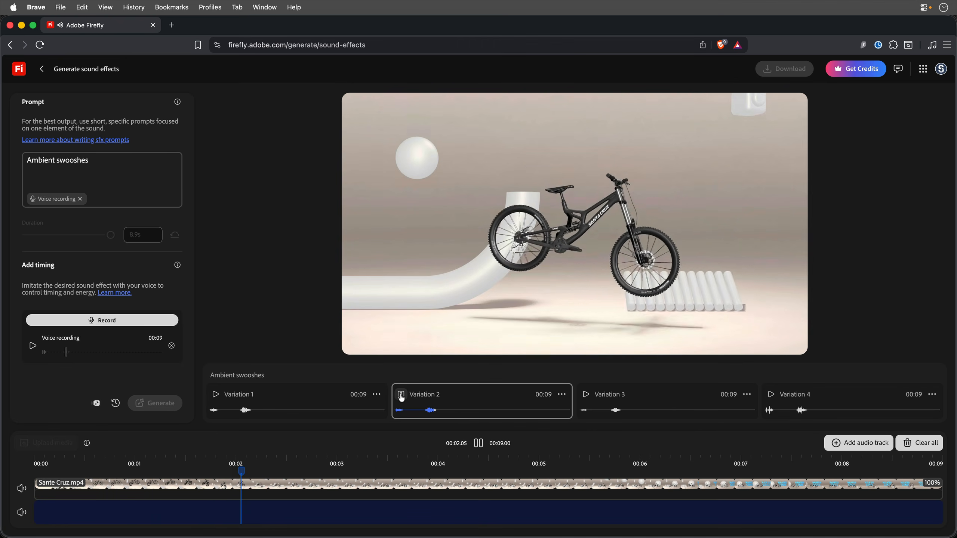
pyautogui.click(584, 395)
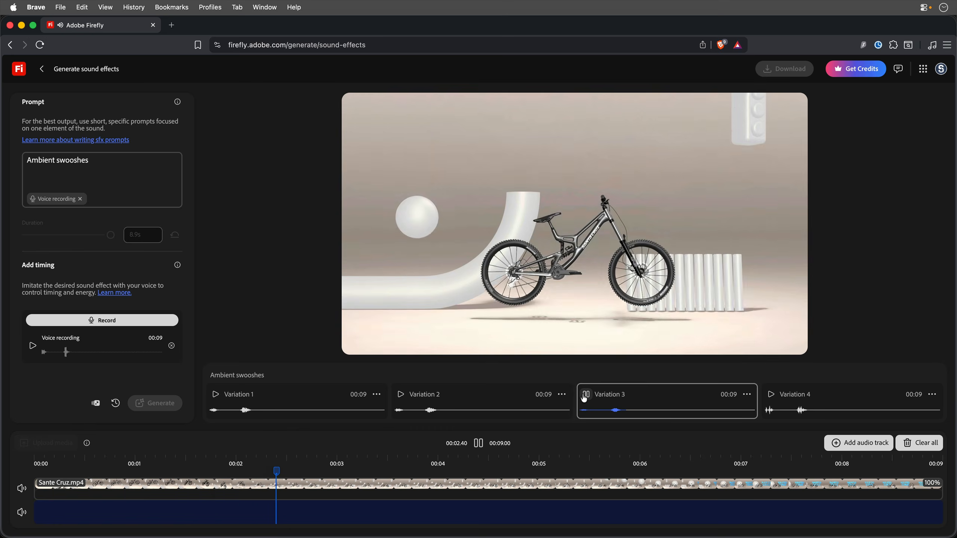
pyautogui.click(776, 396)
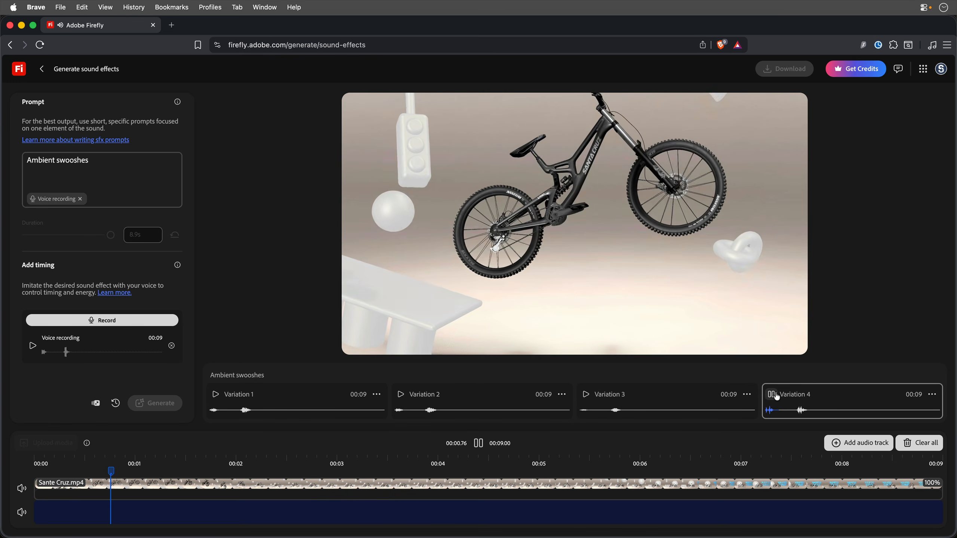
pyautogui.click(776, 396)
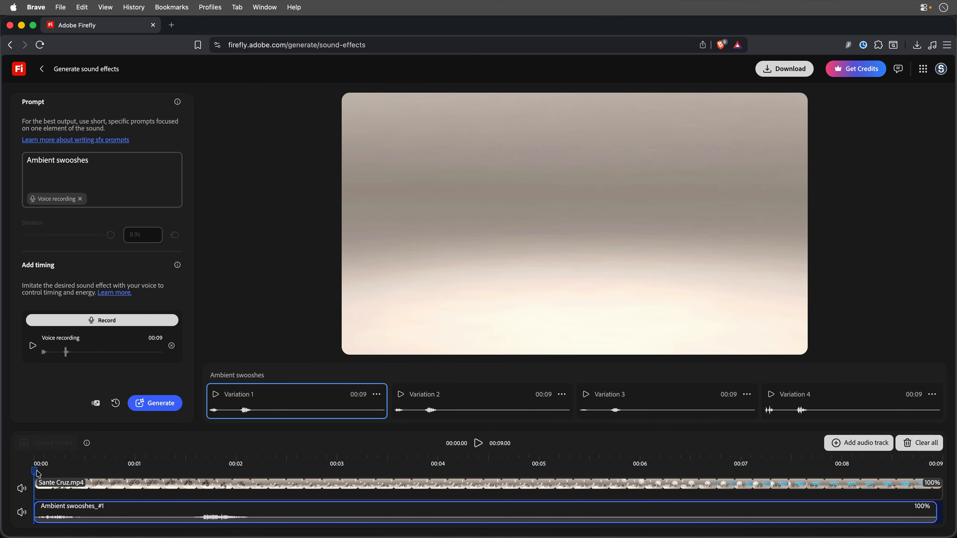
# Step: Add "Ambient swooshes" variation 2 to the timeline as a second audio track and remove the added sound clips
pyautogui.moveTo(37, 471)
pyautogui.mouseDown()
pyautogui.moveTo(263, 486)
pyautogui.moveTo(15, 484)
pyautogui.moveTo(22, 483)
pyautogui.mouseUp()
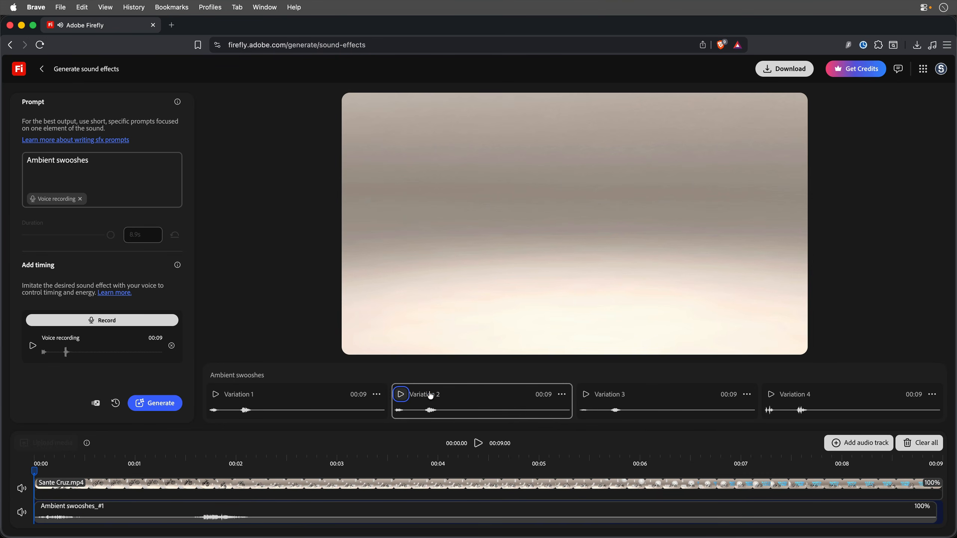
pyautogui.click(431, 395)
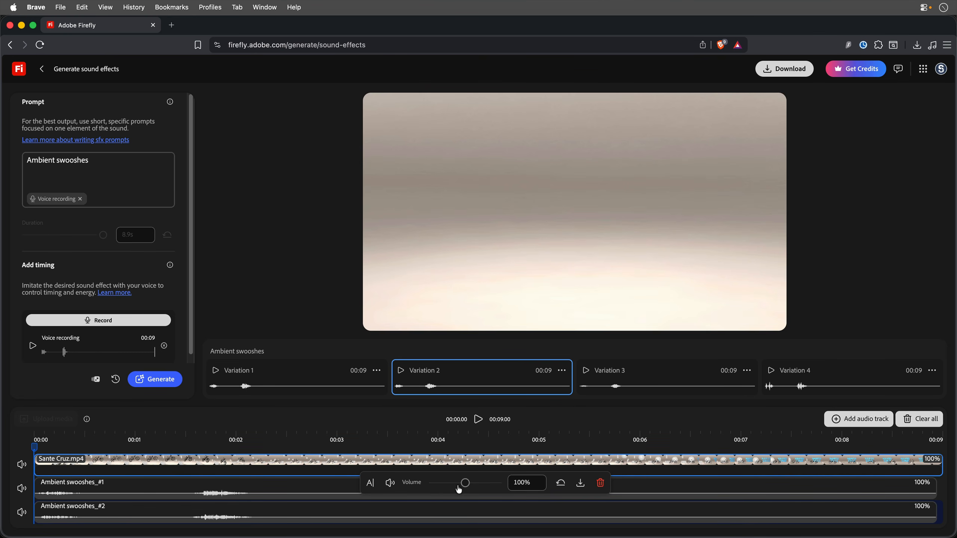
pyautogui.click(599, 483)
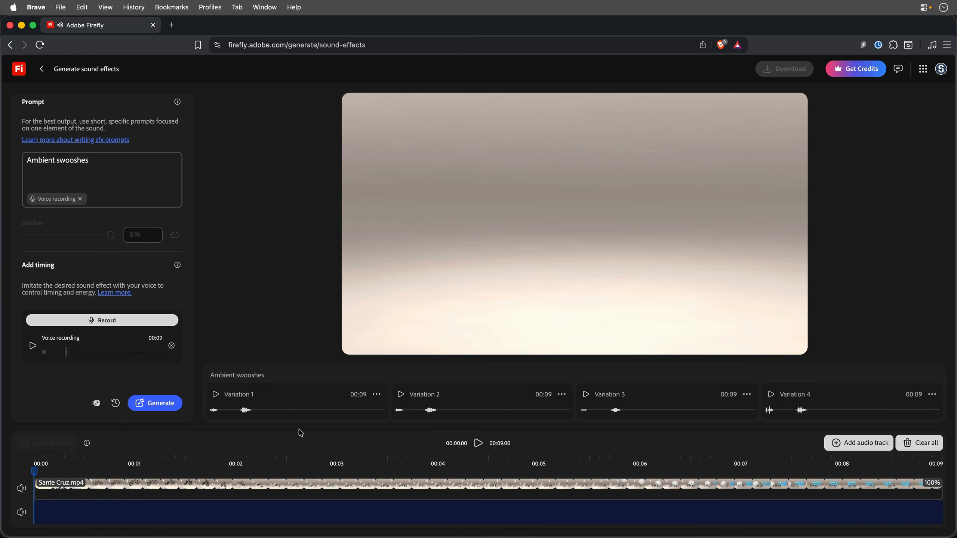
# Step: Download "Ambient swooshes" variations 1 and 2 into a new folder named Firefly SFX inside Downloads
pyautogui.click(376, 396)
pyautogui.click(381, 333)
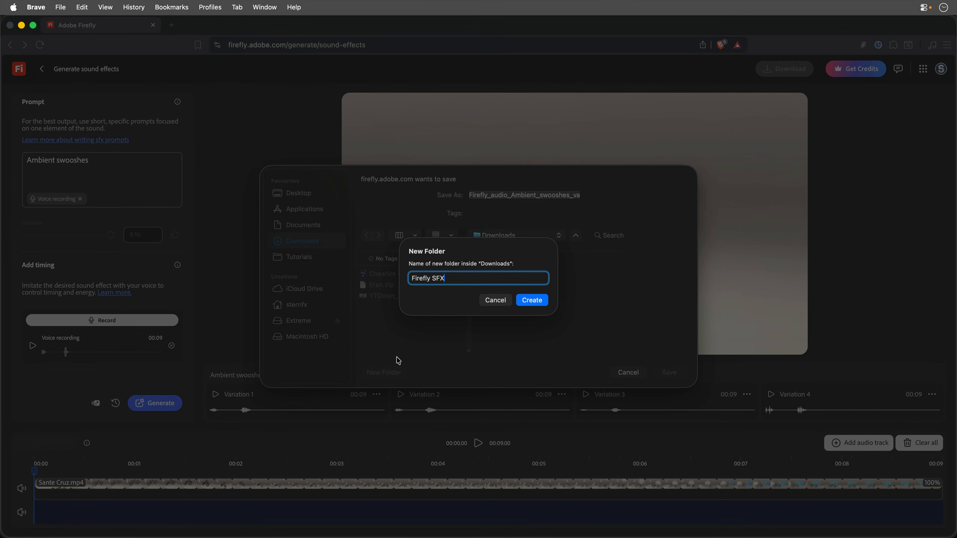
pyautogui.press('Return')
pyautogui.press('Return')
pyautogui.click(561, 394)
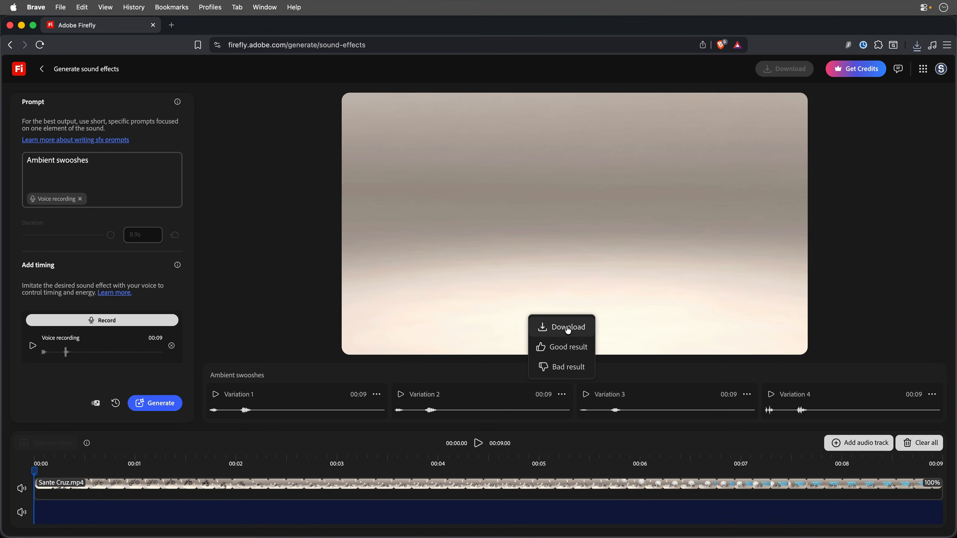
pyautogui.click(567, 326)
pyautogui.click(669, 372)
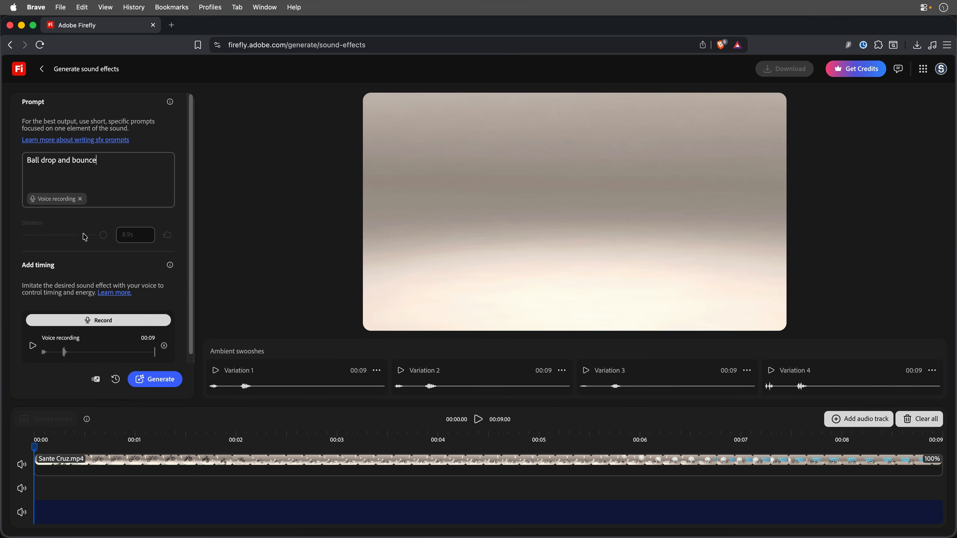
# Step: Generate sound effects for the prompt "Ball drop and bounce" from a new voice timing recording and play the four variations
pyautogui.click(78, 319)
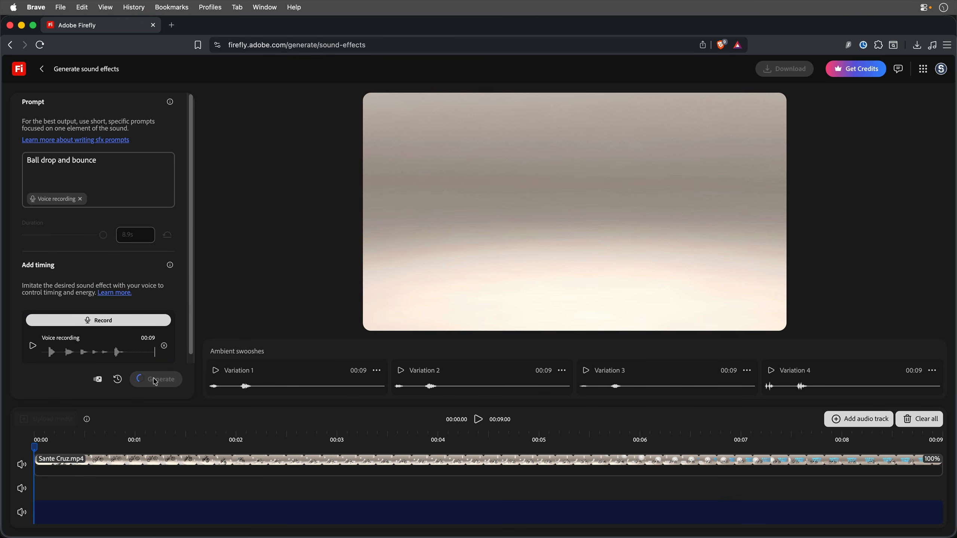
pyautogui.click(216, 373)
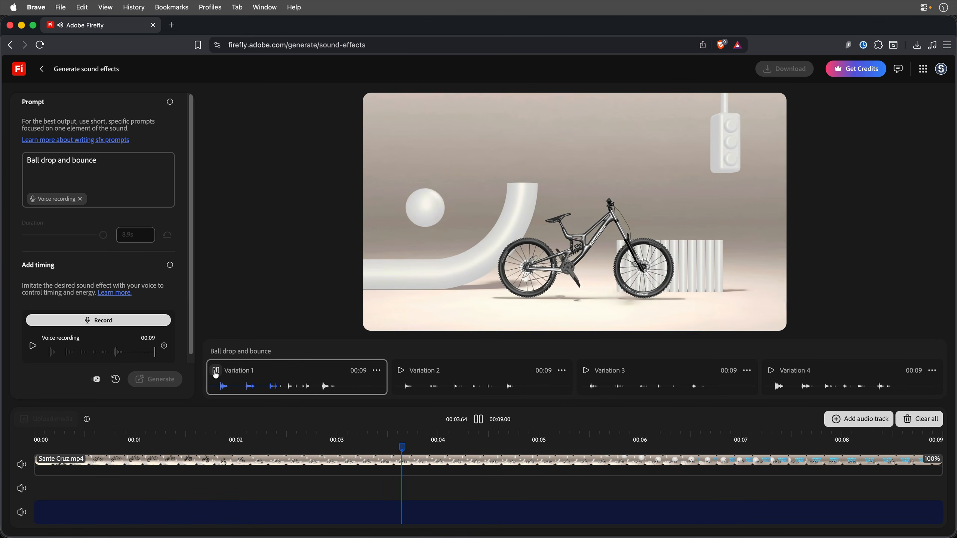
pyautogui.click(400, 373)
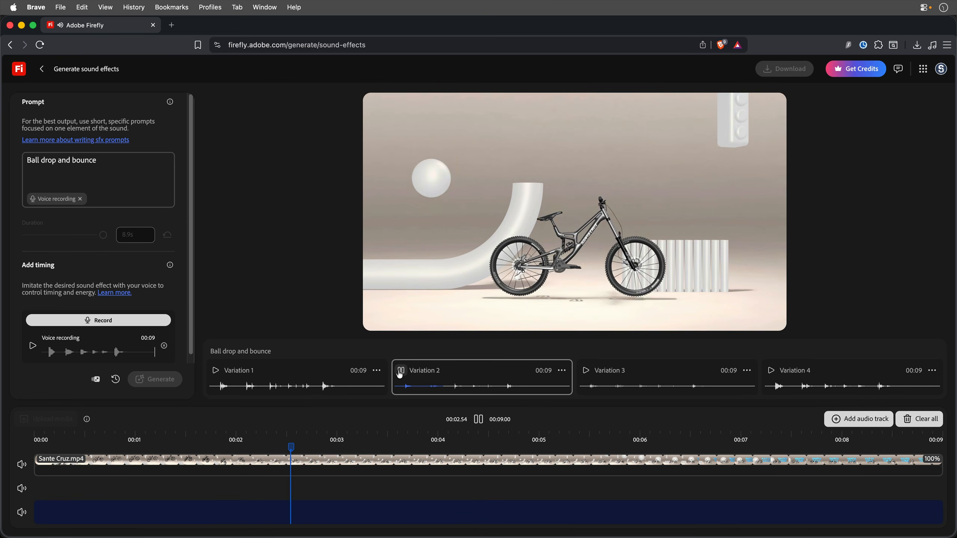
pyautogui.click(585, 372)
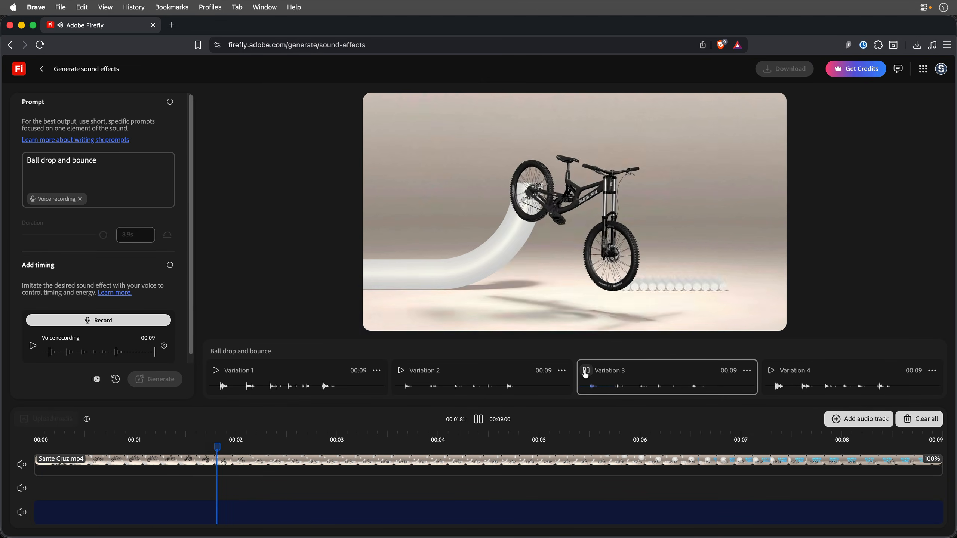
pyautogui.click(771, 371)
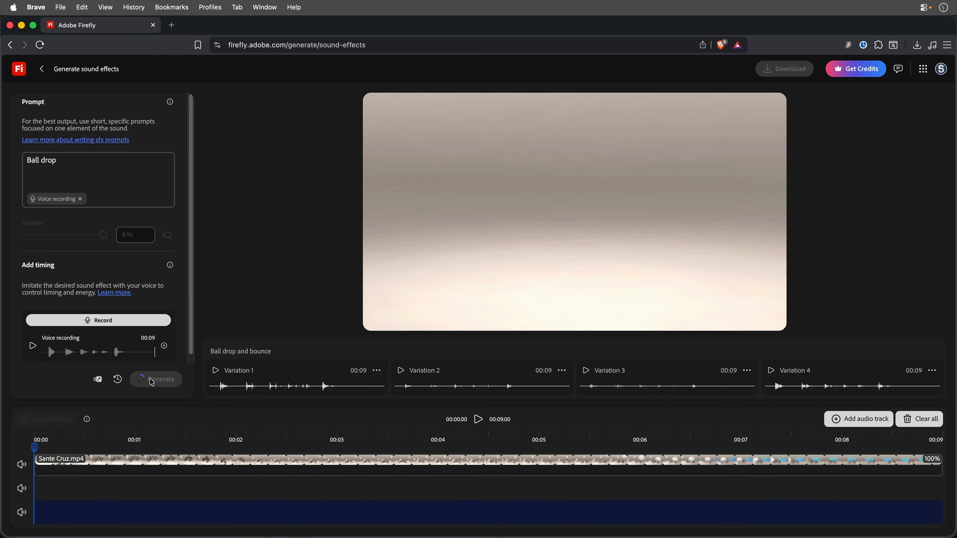
# Step: Regenerate the sound effects with the prompt shortened to "Ball drop" and play all four variations
pyautogui.click(214, 371)
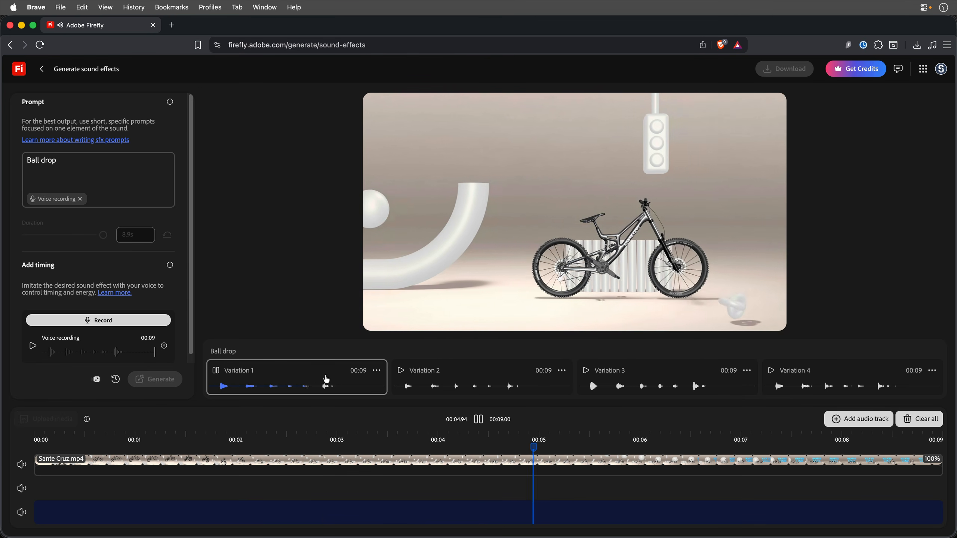
pyautogui.click(401, 370)
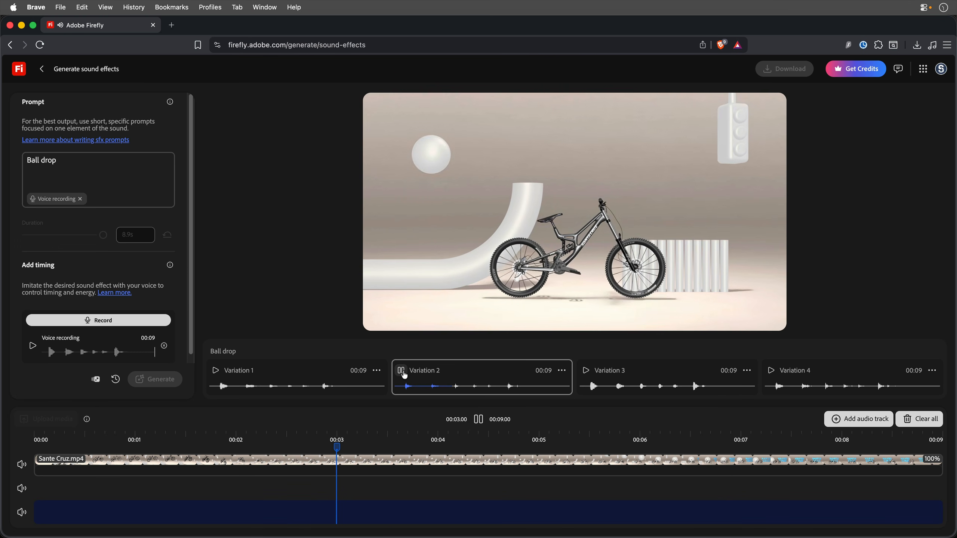
pyautogui.click(585, 372)
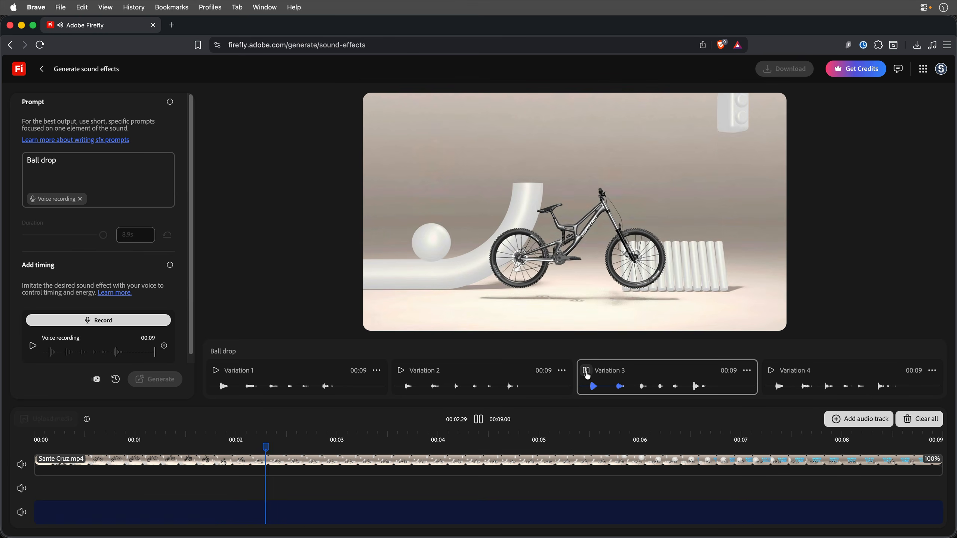
pyautogui.click(768, 373)
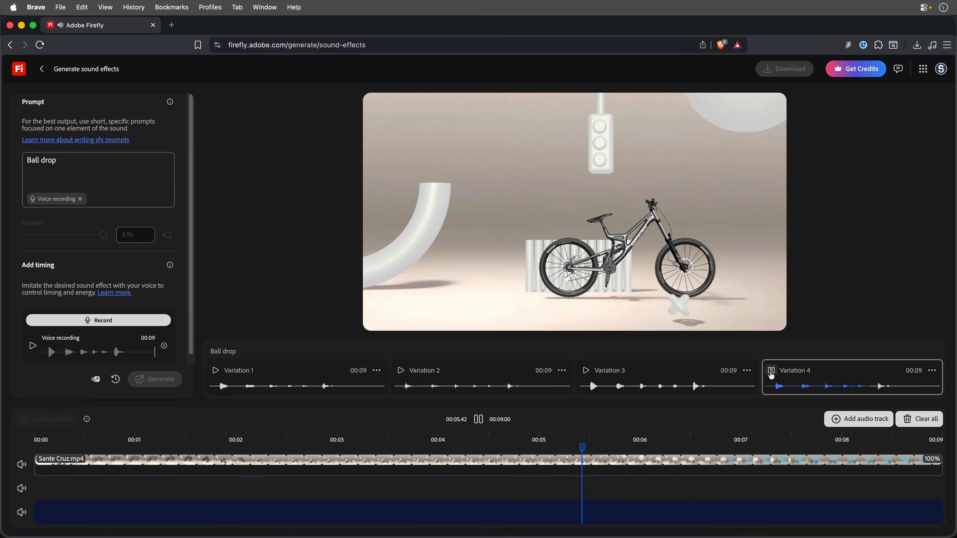
pyautogui.click(771, 373)
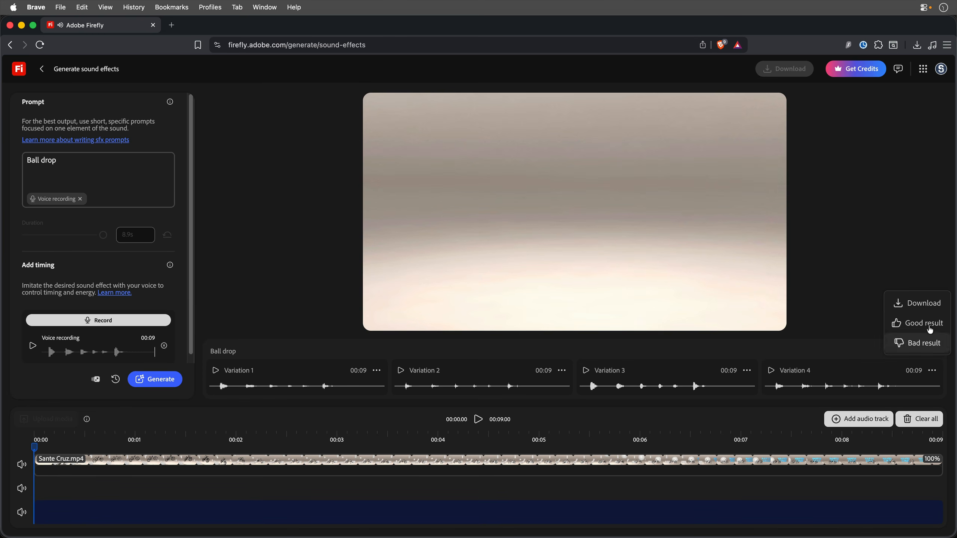
# Step: Download variation 4 of the "Ball drop" sound effects into the Firefly SFX folder
pyautogui.click(929, 304)
pyautogui.press('Return')
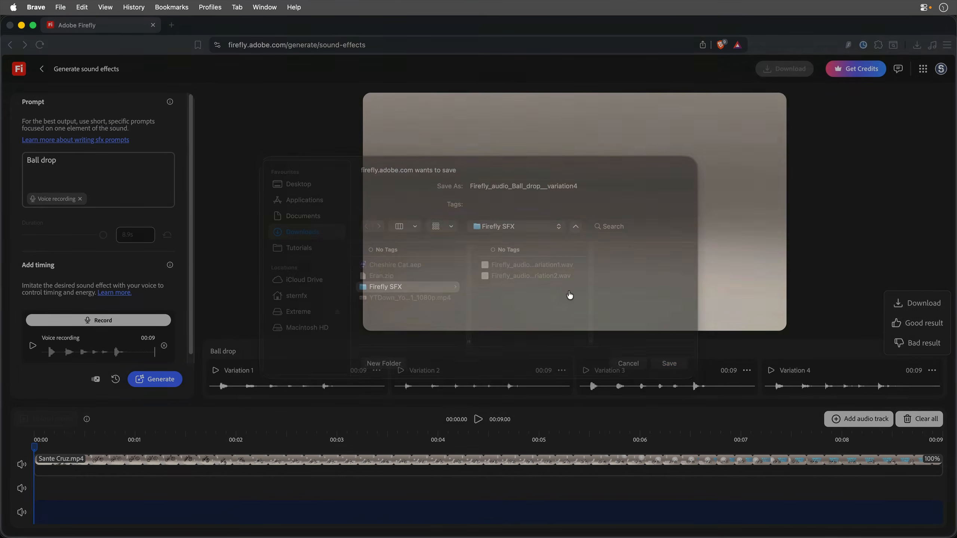
# Step: Generate and audition voice-timed sound effects for the prompts "throw up", "bicycle drop impact" and "bicycle pedal sound"
pyautogui.click(400, 371)
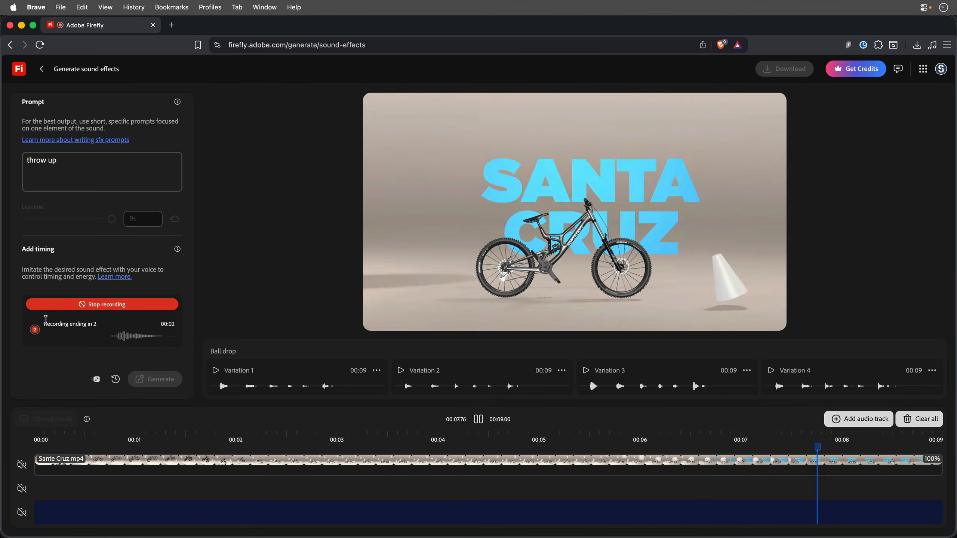
pyautogui.click(933, 370)
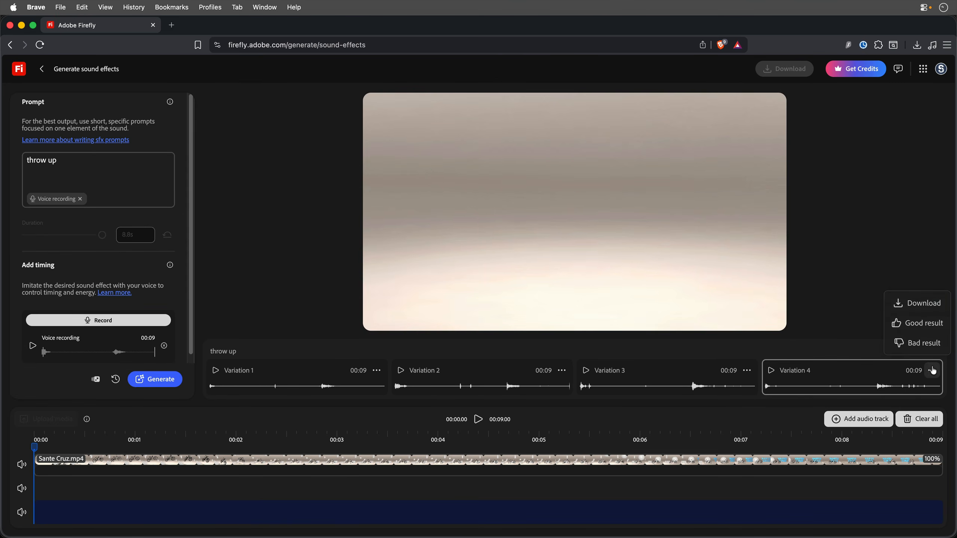
pyautogui.click(377, 370)
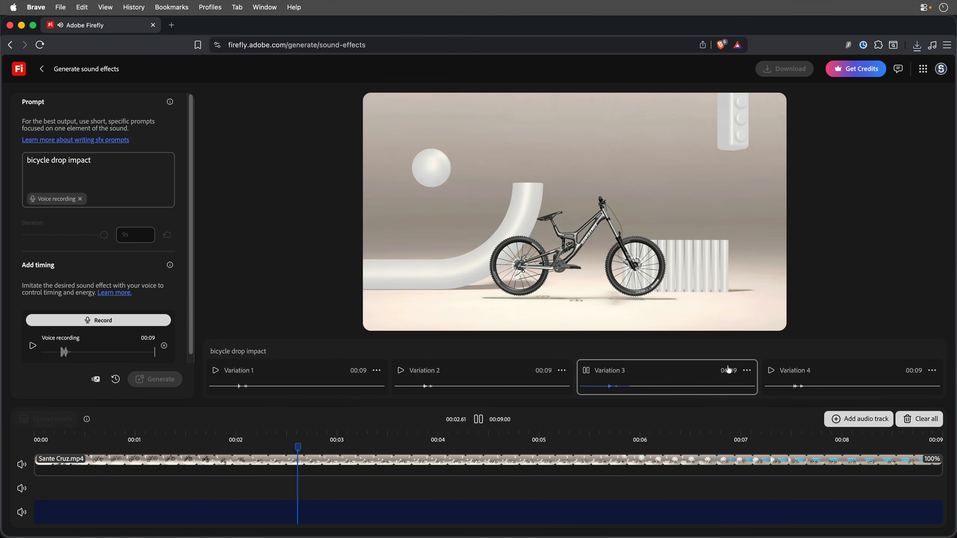
pyautogui.click(216, 372)
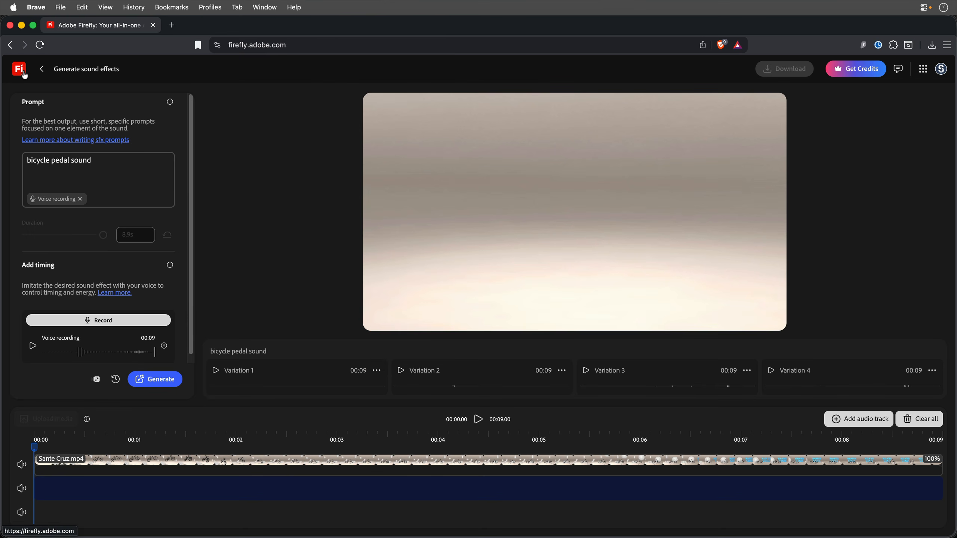
# Step: Open the soundtrack generator from Firefly's Audio section, upload Sante Cruz.mp4 and review the suggested energy, tempo and duration settings
pyautogui.click(25, 75)
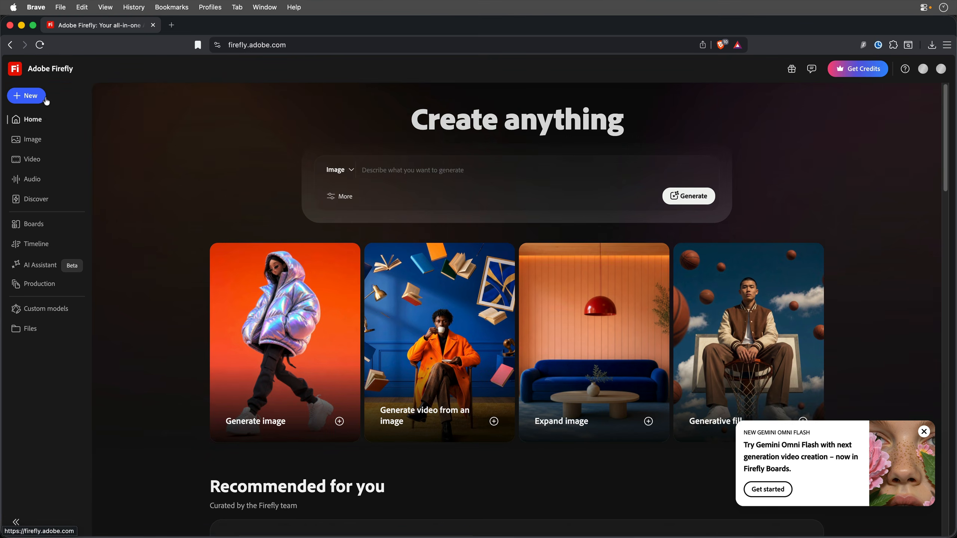
pyautogui.moveTo(40, 182)
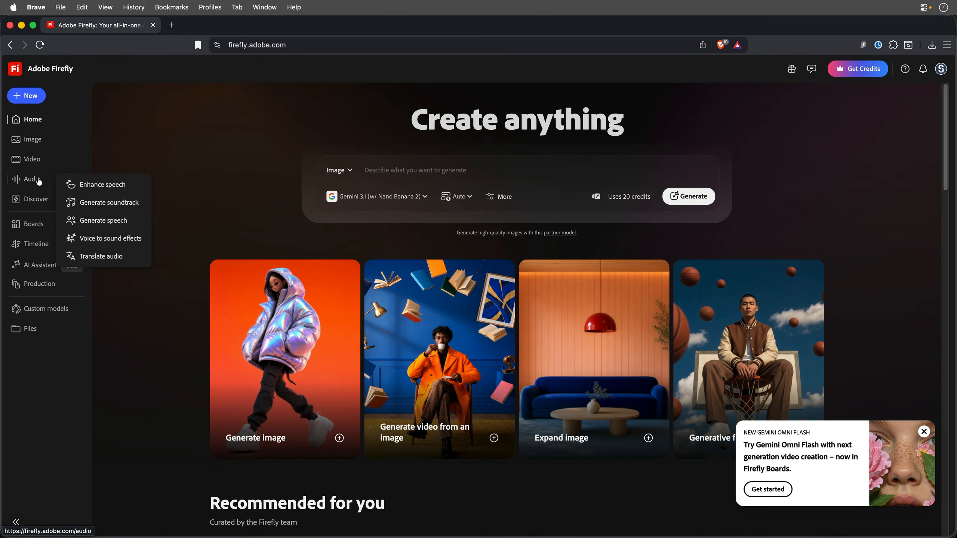
pyautogui.click(99, 202)
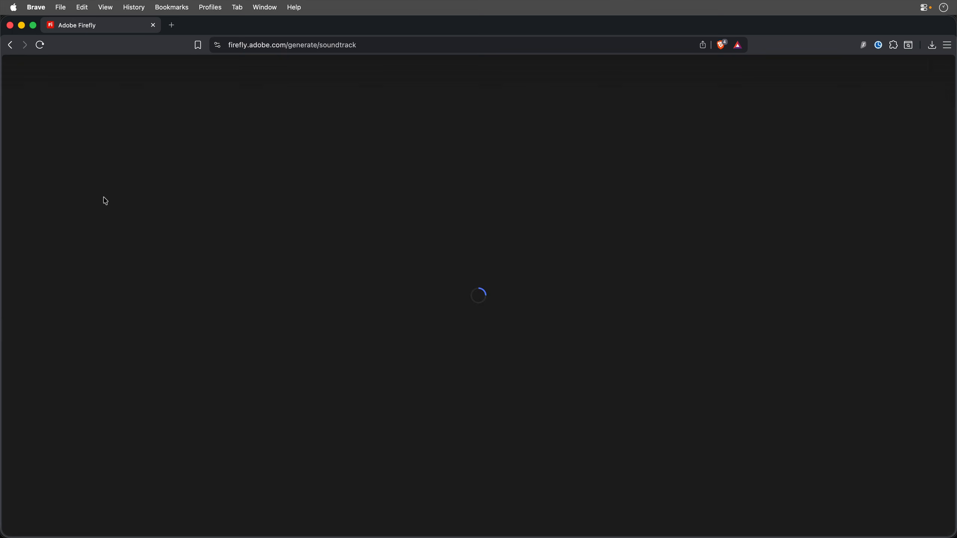
pyautogui.click(123, 258)
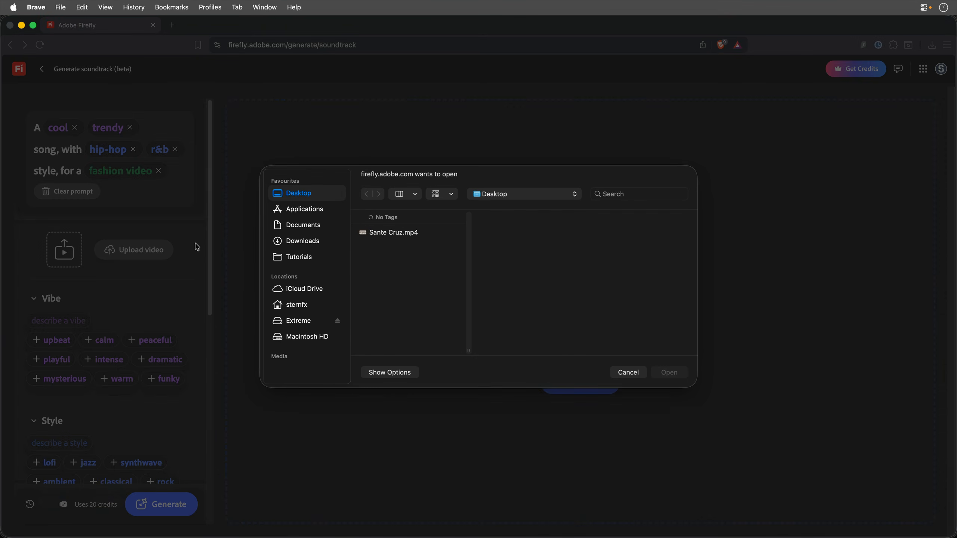
pyautogui.click(375, 235)
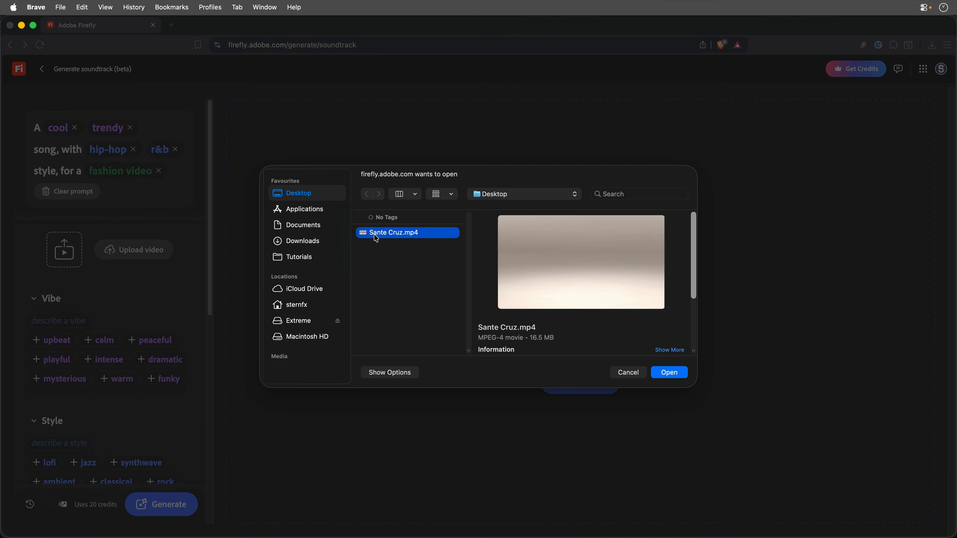
pyautogui.click(670, 374)
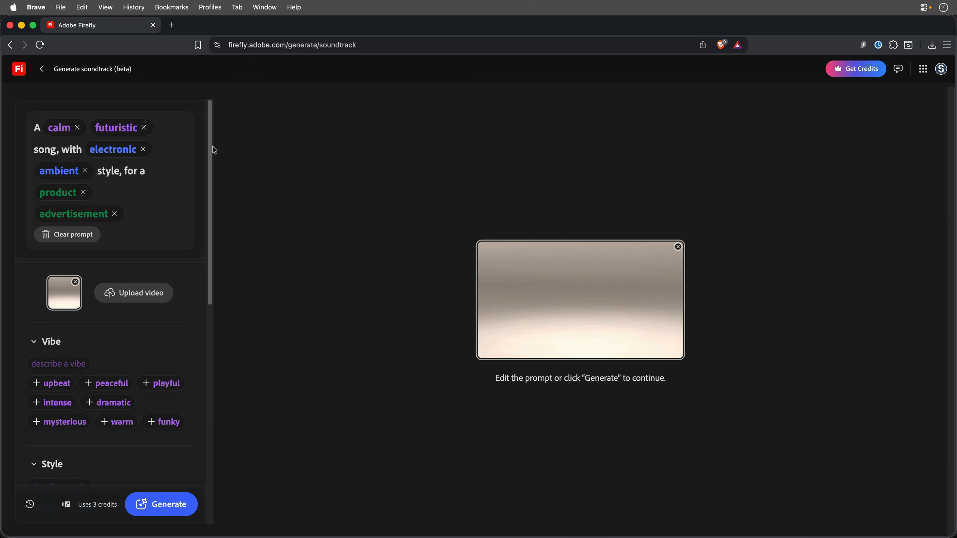
pyautogui.moveTo(210, 166); pyautogui.dragTo(186, 384)
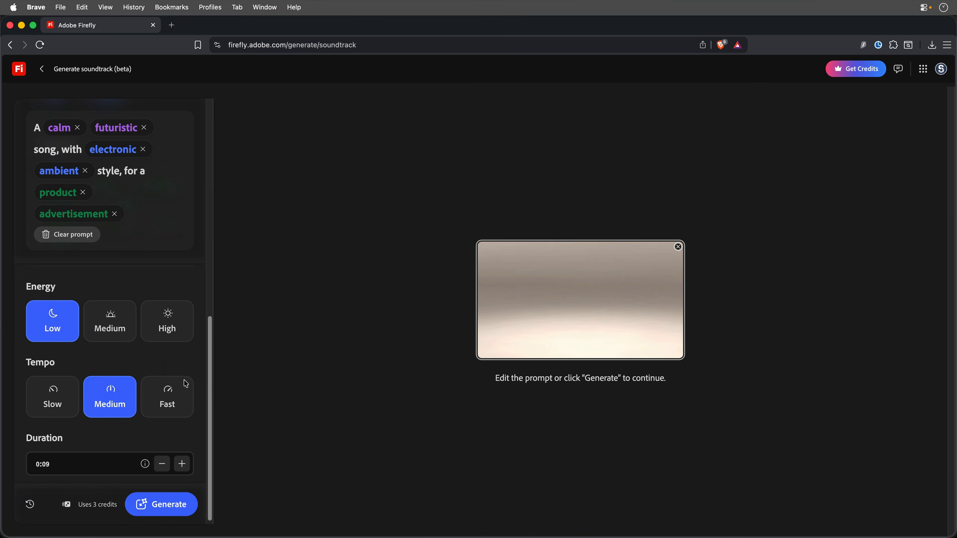
# Step: Set the soundtrack's energy to Medium, generate it and play all four resulting tracks against the video
pyautogui.click(101, 331)
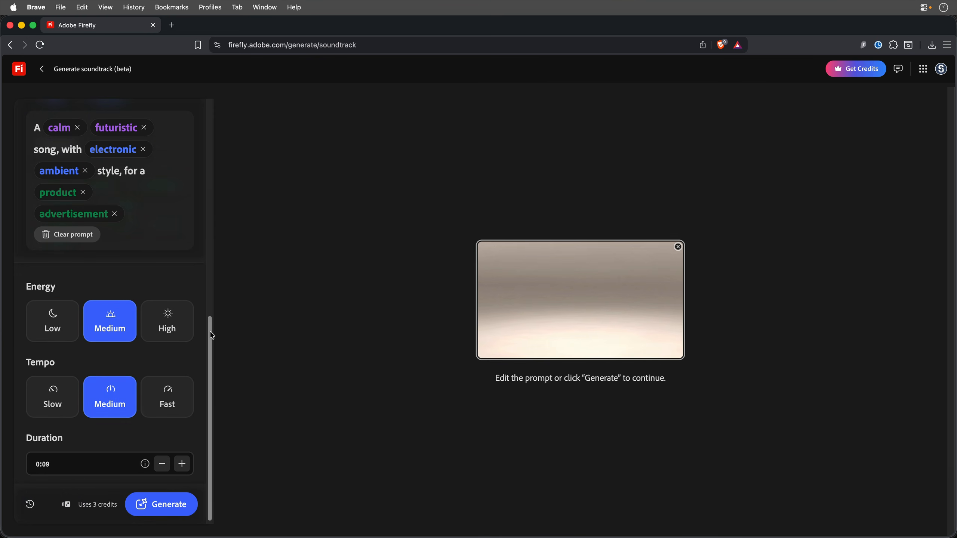
pyautogui.click(162, 511)
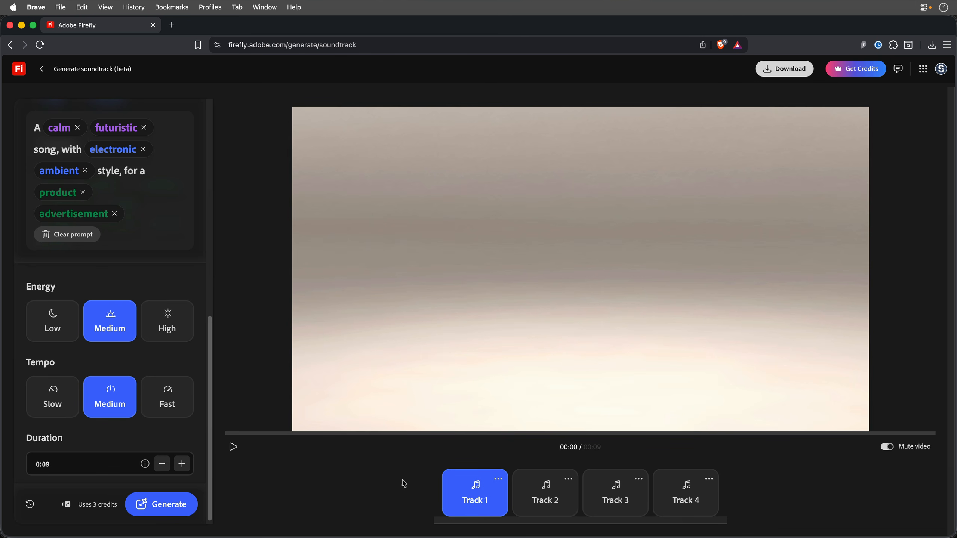
pyautogui.click(232, 448)
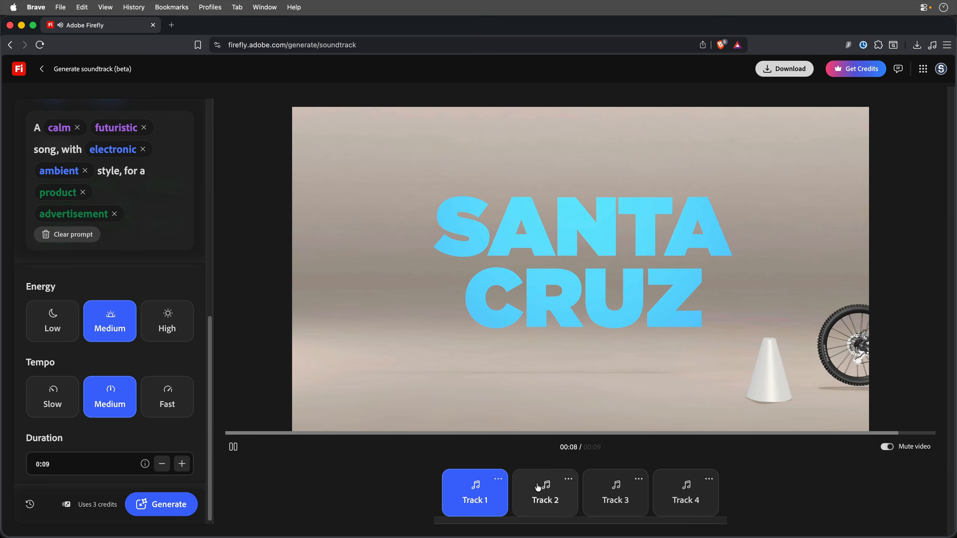
pyautogui.click(537, 488)
pyautogui.click(233, 448)
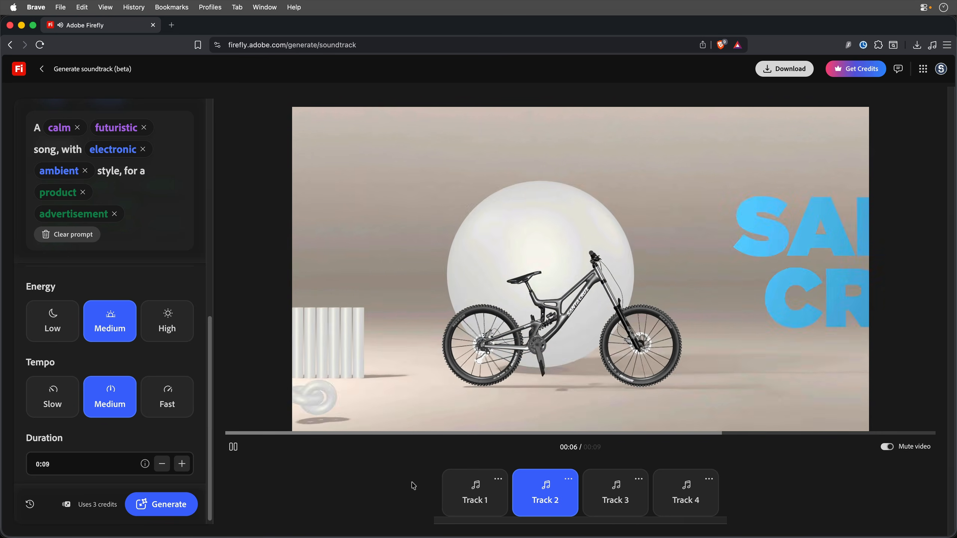
pyautogui.click(610, 501)
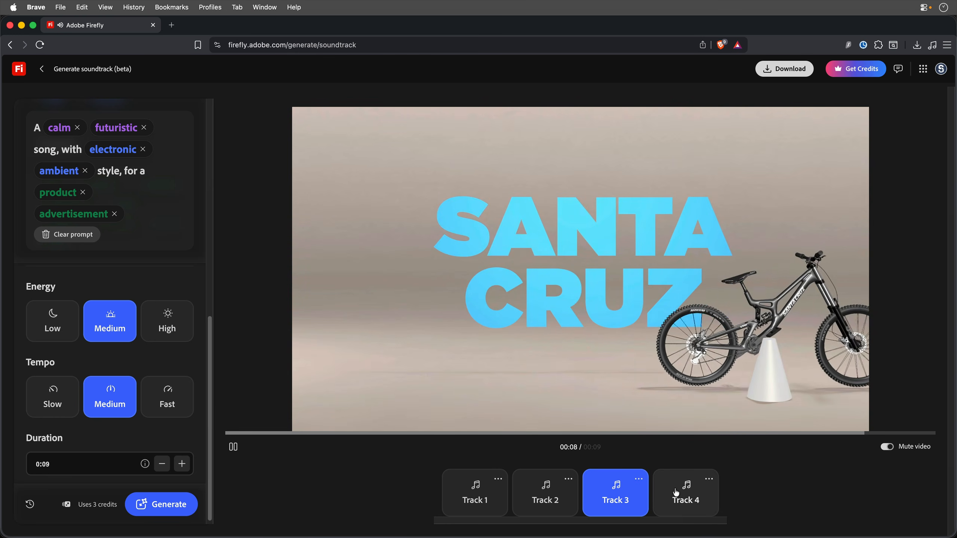
pyautogui.click(676, 493)
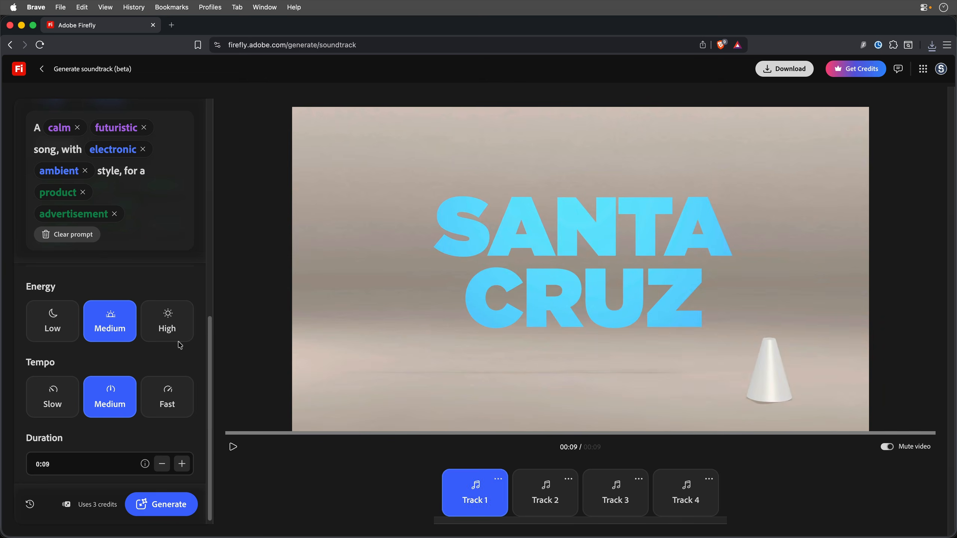
# Step: Raise the soundtrack's energy to High, regenerate it and audition the new tracks against the video
pyautogui.click(175, 331)
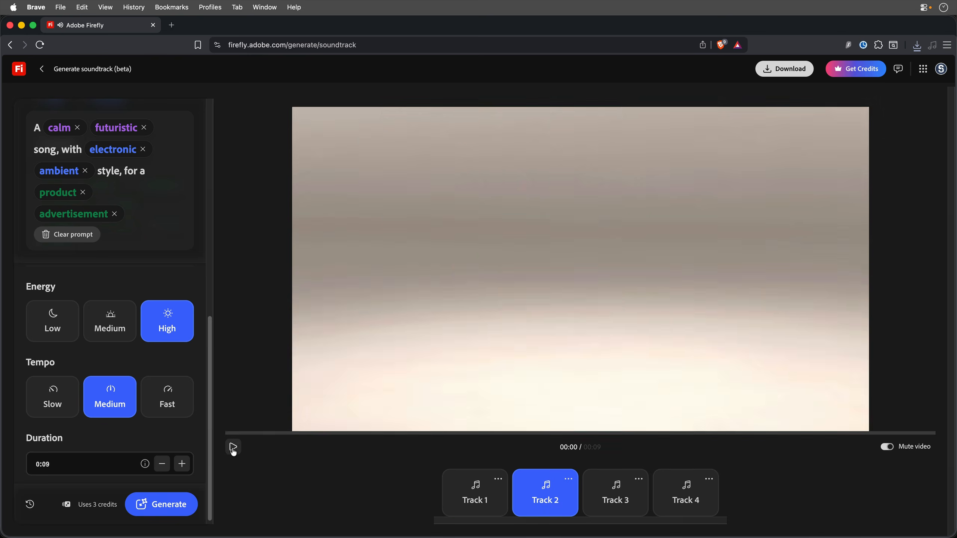
pyautogui.click(234, 448)
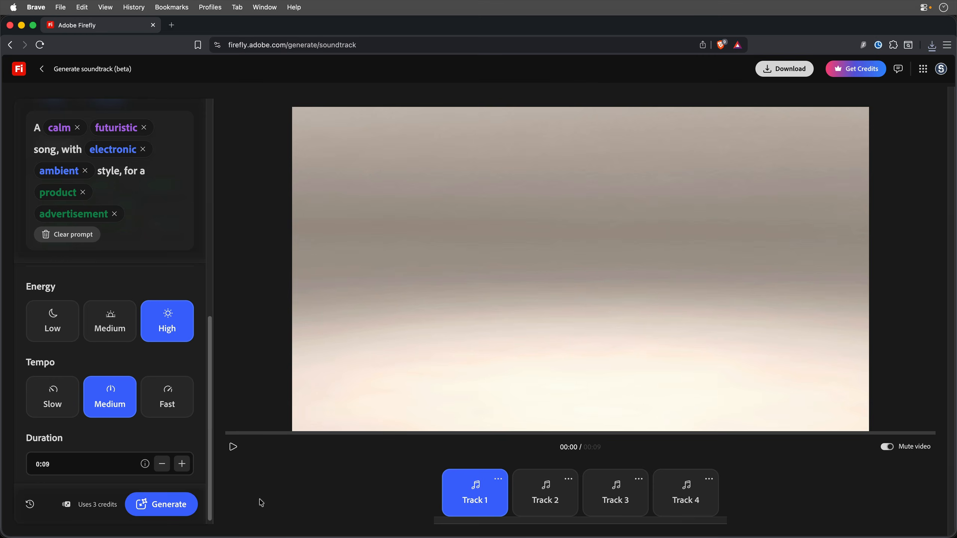
pyautogui.click(234, 448)
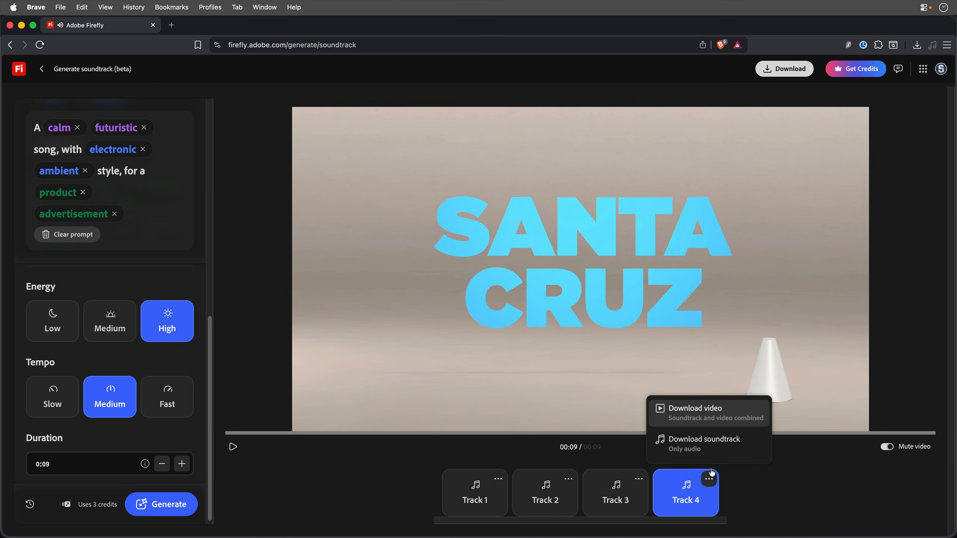
# Step: Download Track 4 as an audio-only soundtrack into the Firefly SFX folder
pyautogui.click(713, 453)
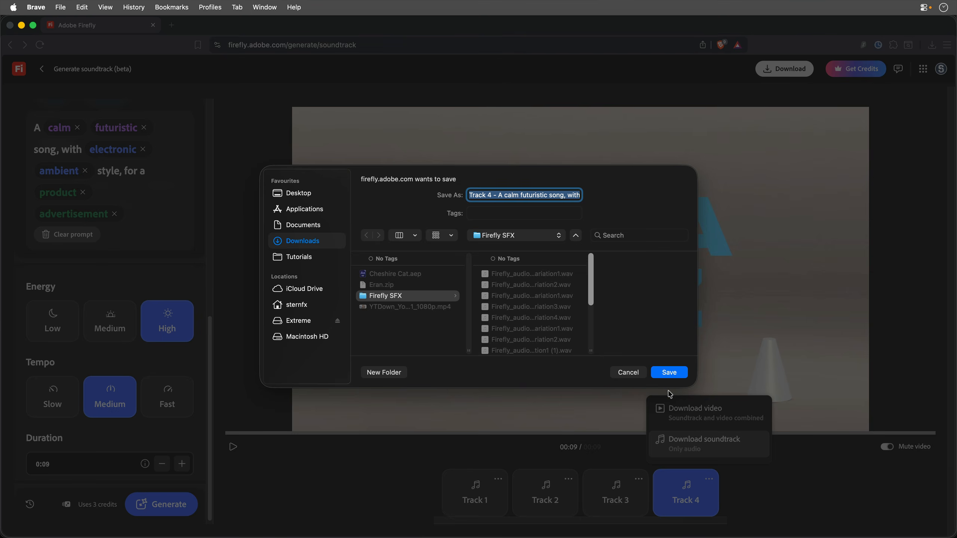
pyautogui.click(669, 373)
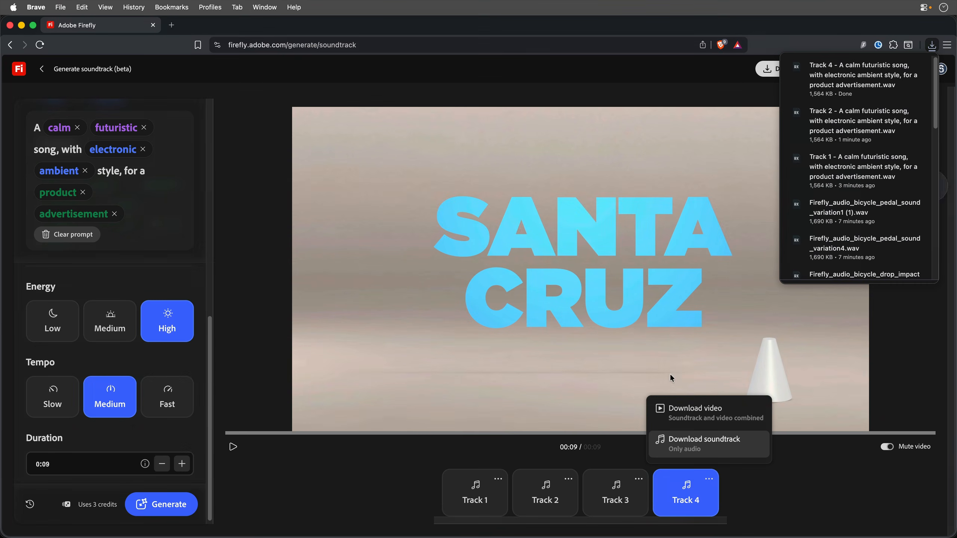
pyautogui.click(379, 480)
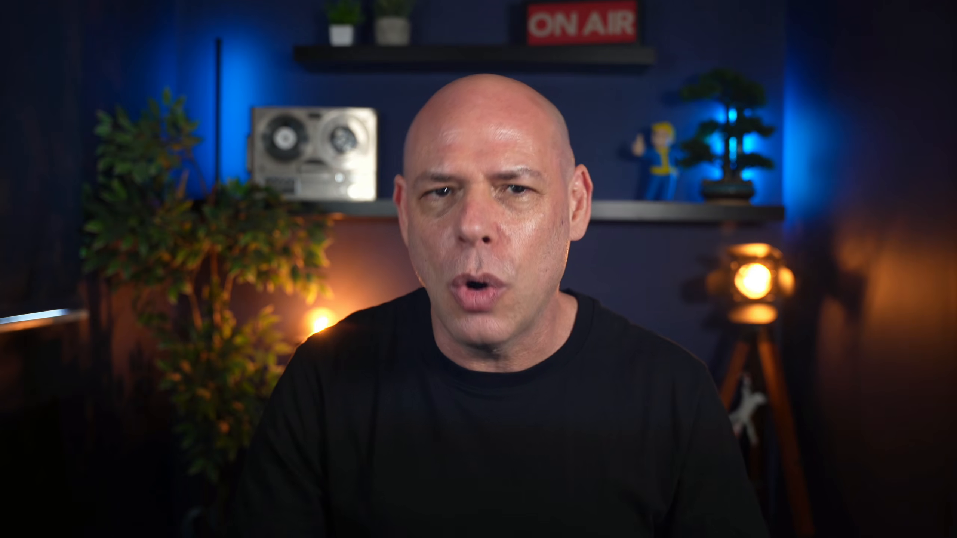
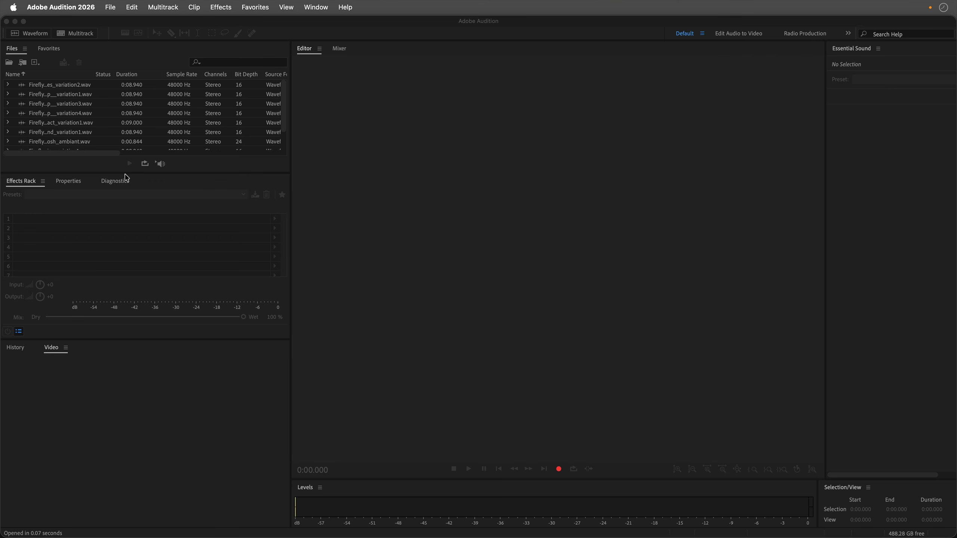
# Step: Switch to Adobe Audition, enlarge the file list and create a multitrack session named Sante Cruz
pyautogui.moveTo(122, 173); pyautogui.dragTo(110, 217)
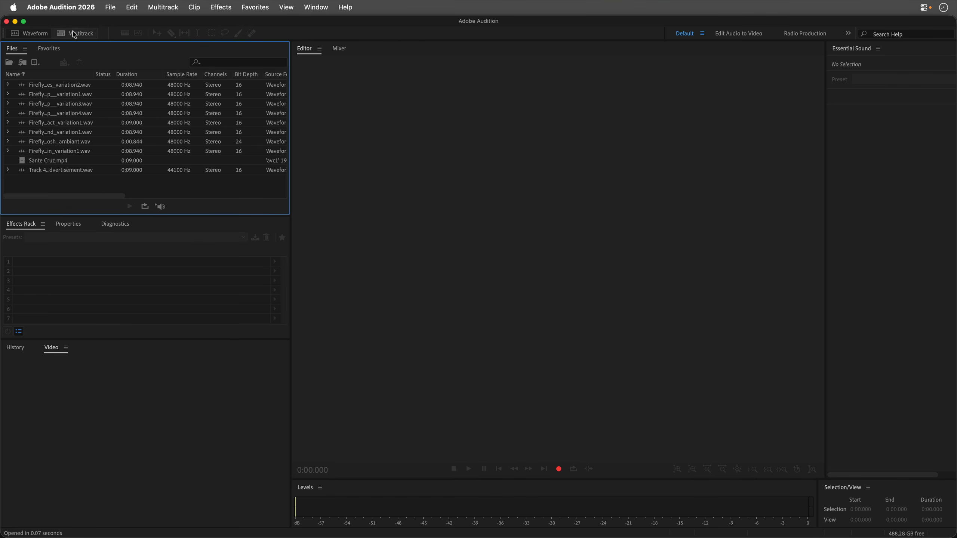
pyautogui.click(75, 34)
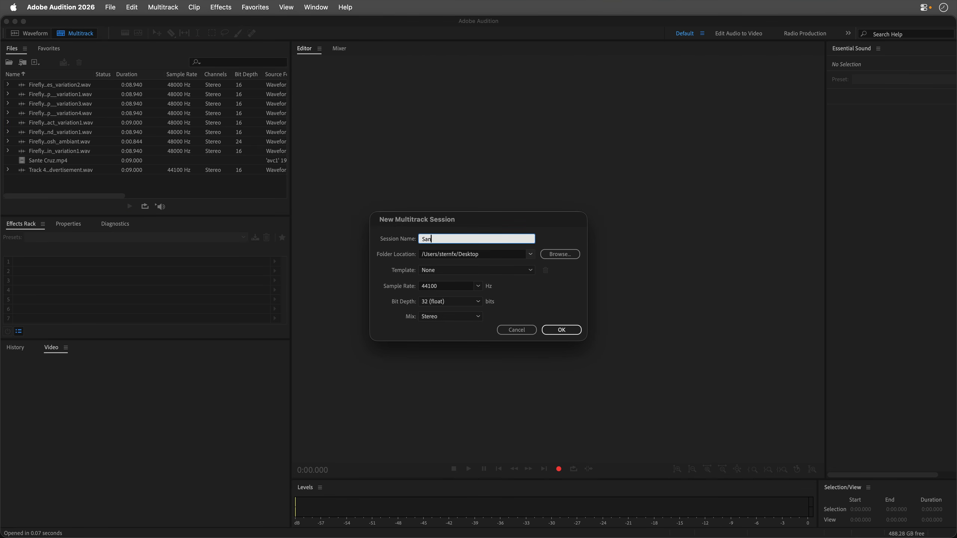
pyautogui.press('Return')
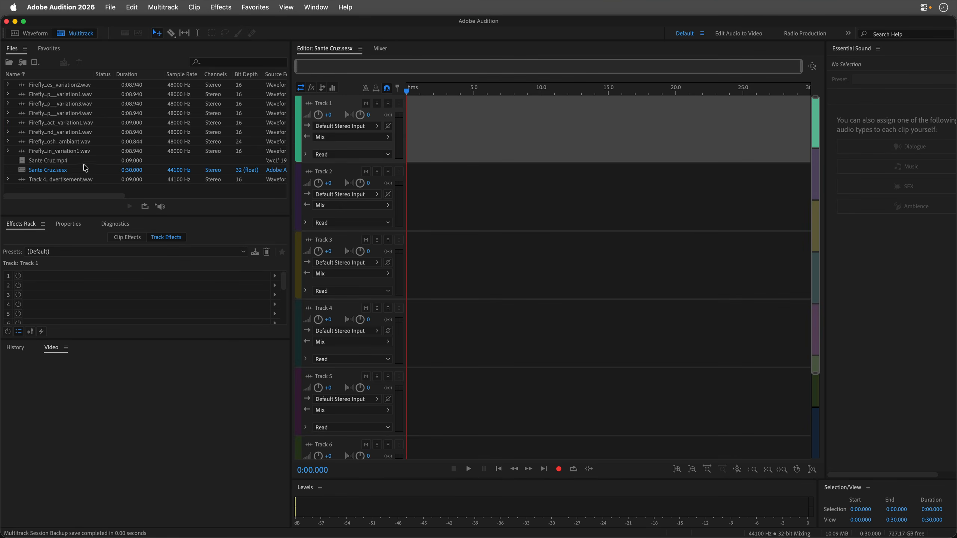
# Step: Add Sante Cruz.mp4 as the video reference and place the Track 4 soundtrack at the start of Track 1
pyautogui.moveTo(44, 165); pyautogui.dragTo(468, 96)
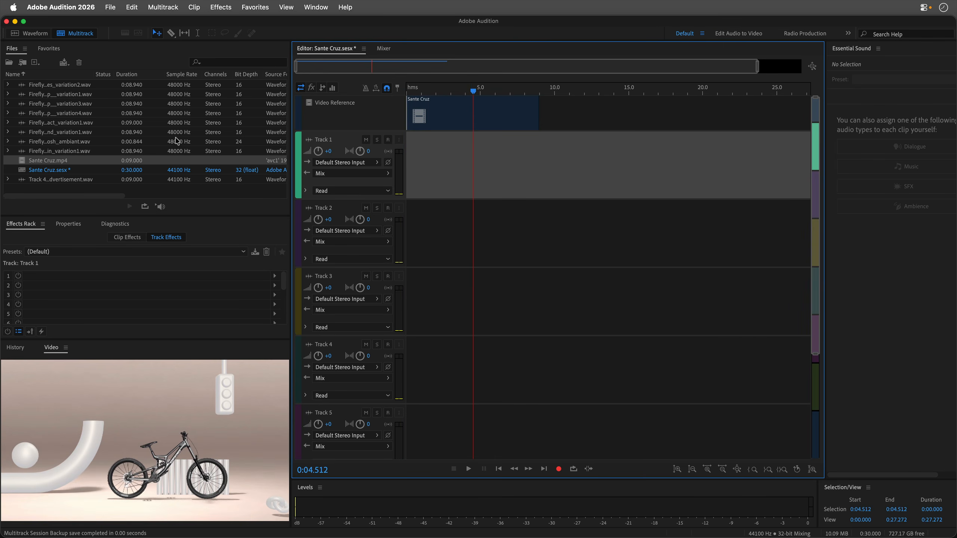
pyautogui.moveTo(57, 183); pyautogui.dragTo(384, 184)
pyautogui.press('Home')
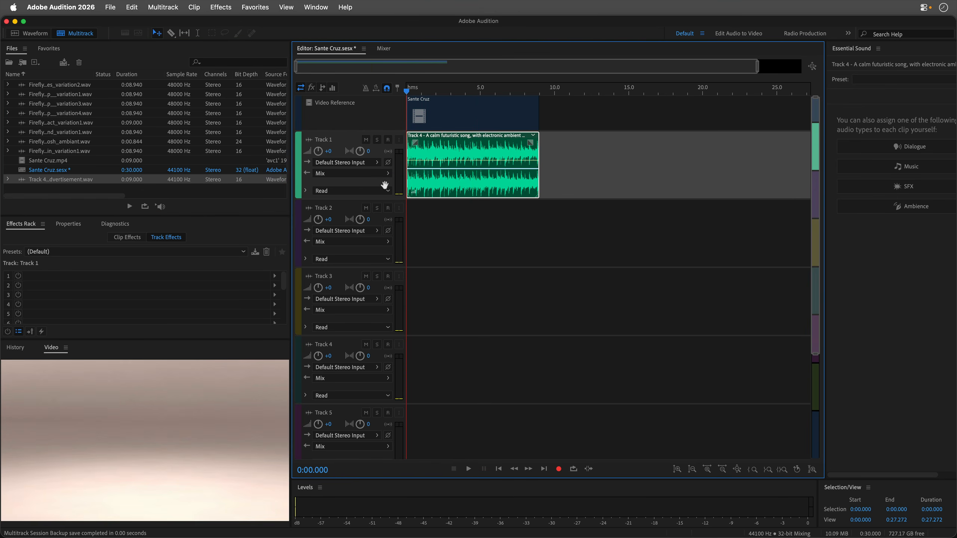
# Step: Place ambient swooshes variation 2 on Track 2 and ball drop variation 1 on Track 3, starting the ball drop at about 3.3 s
pyautogui.click(52, 152)
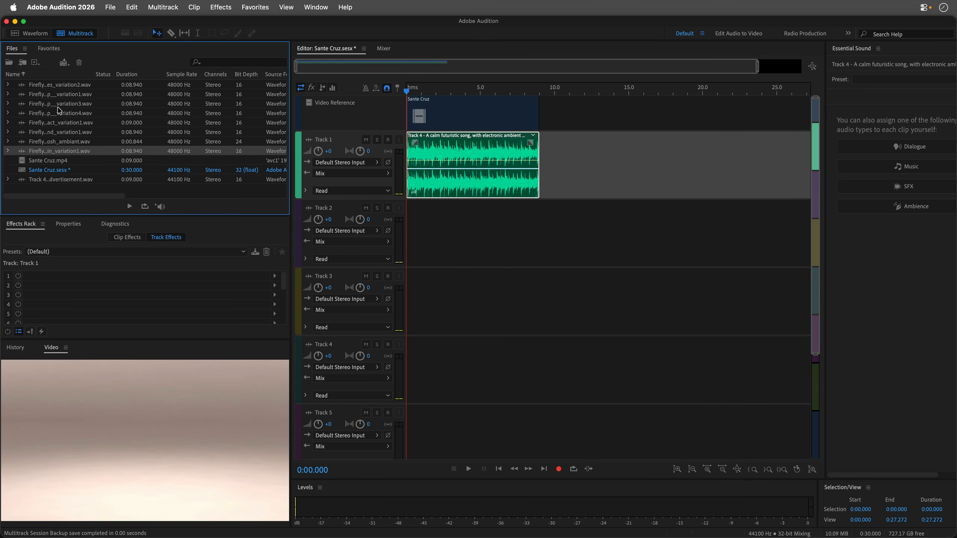
pyautogui.moveTo(58, 89); pyautogui.dragTo(426, 233)
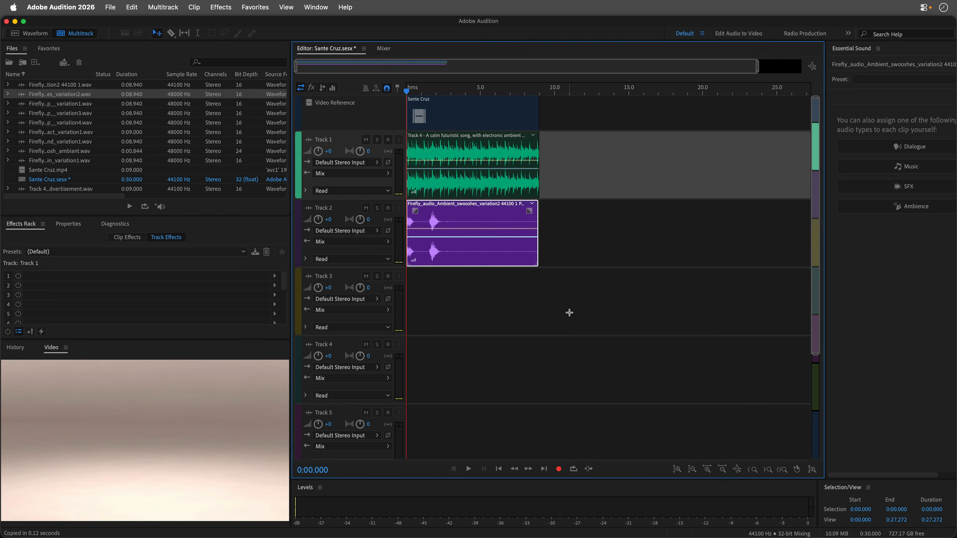
pyautogui.moveTo(45, 105); pyautogui.dragTo(407, 309)
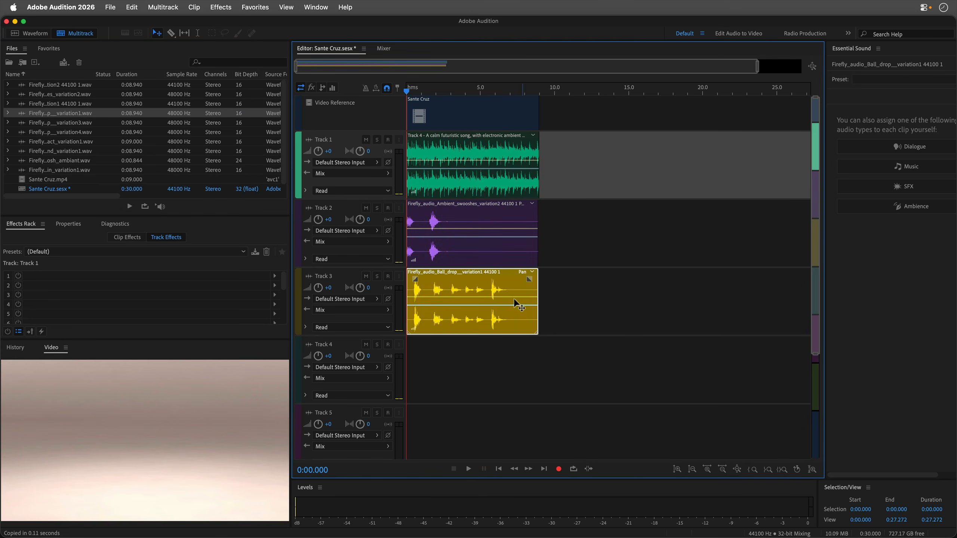
pyautogui.moveTo(449, 281); pyautogui.dragTo(500, 287)
# Step: Add ball drop variation 4 to Track 4 and the bicycle drop impact to Track 5, shifting the ball drop about 0.7 s later
pyautogui.moveTo(72, 132); pyautogui.dragTo(443, 376)
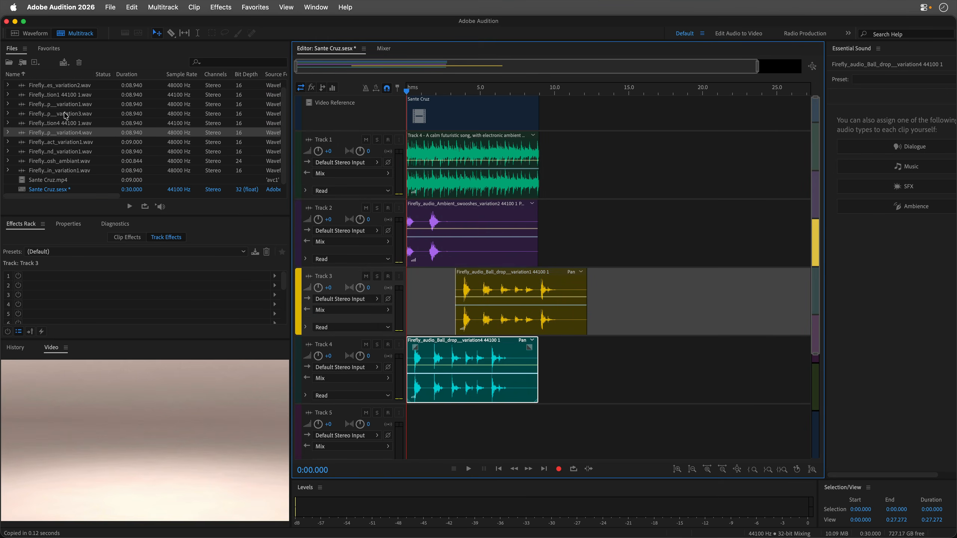
pyautogui.moveTo(64, 145); pyautogui.dragTo(458, 434)
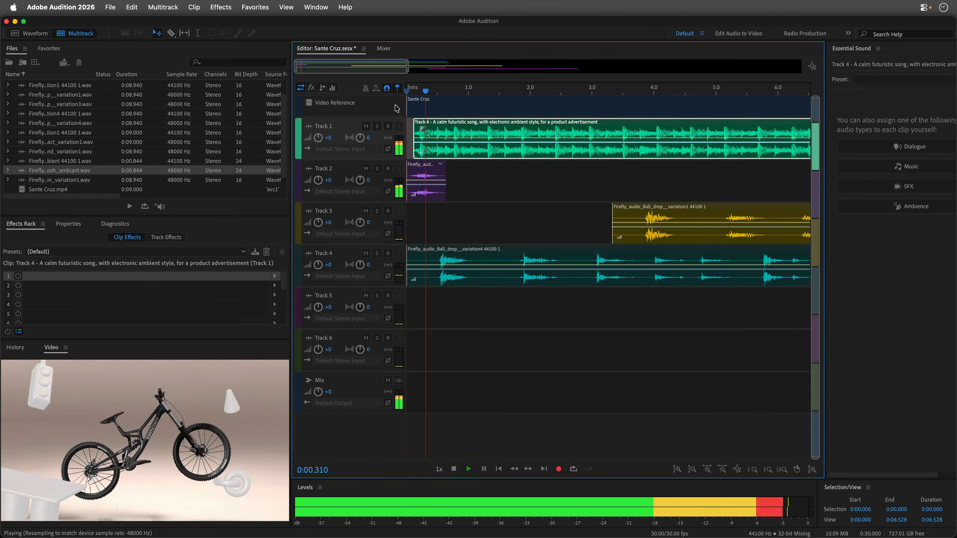
pyautogui.moveTo(434, 264); pyautogui.dragTo(477, 264)
pyautogui.press('space')
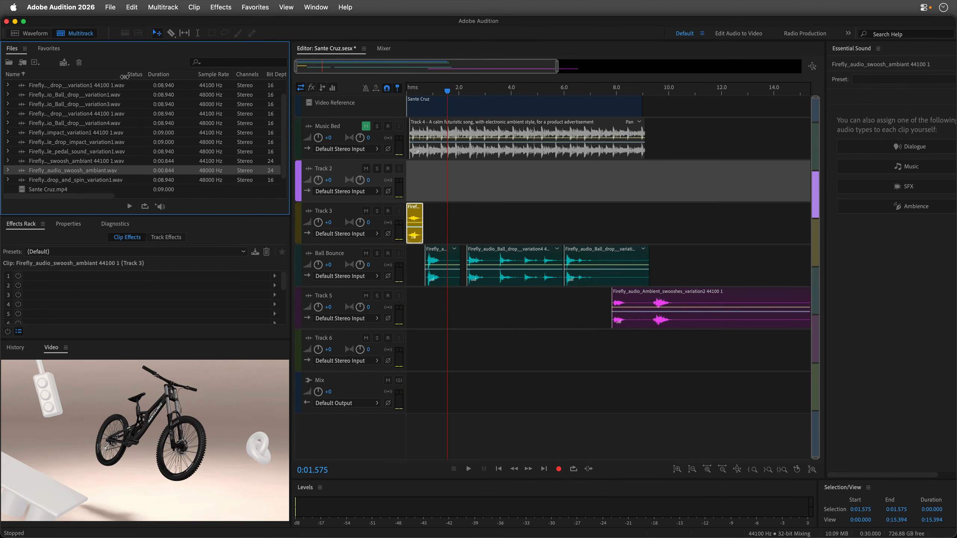
# Step: Move the ambient swooshes clip from Track 5 to Track 3 and rename Track 6 as Bicycle Drop
pyautogui.moveTo(640, 306); pyautogui.dragTo(689, 217)
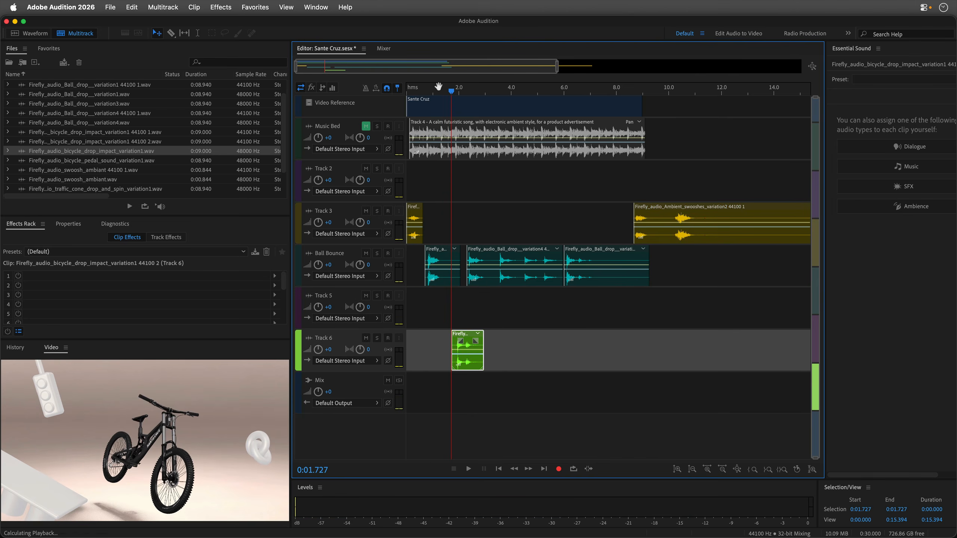
pyautogui.click(332, 337)
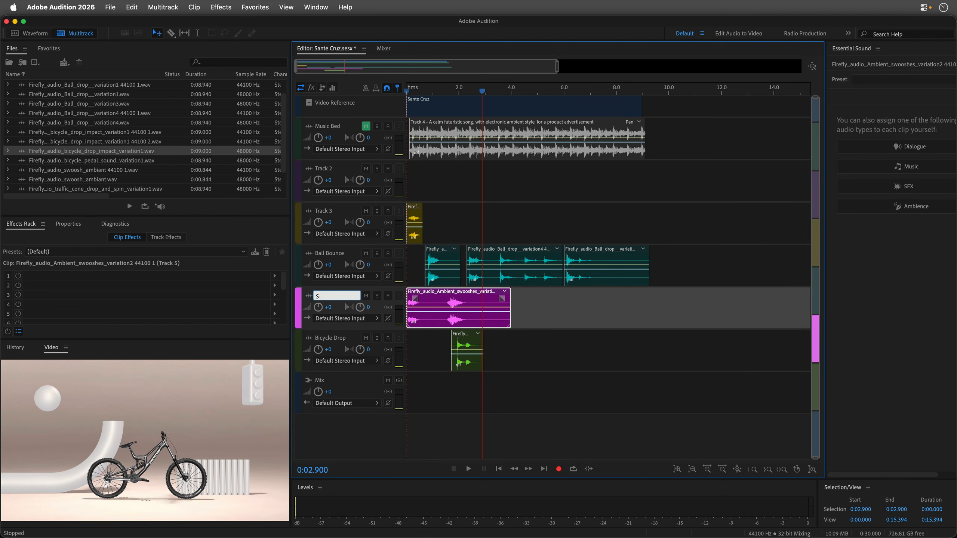
# Step: Place bicycle pedal sound variation 1 on a new Track 7, start it at about 2.9 s and check its timing in playback
pyautogui.moveTo(94, 161); pyautogui.dragTo(484, 400)
pyautogui.moveTo(558, 394); pyautogui.dragTo(490, 394)
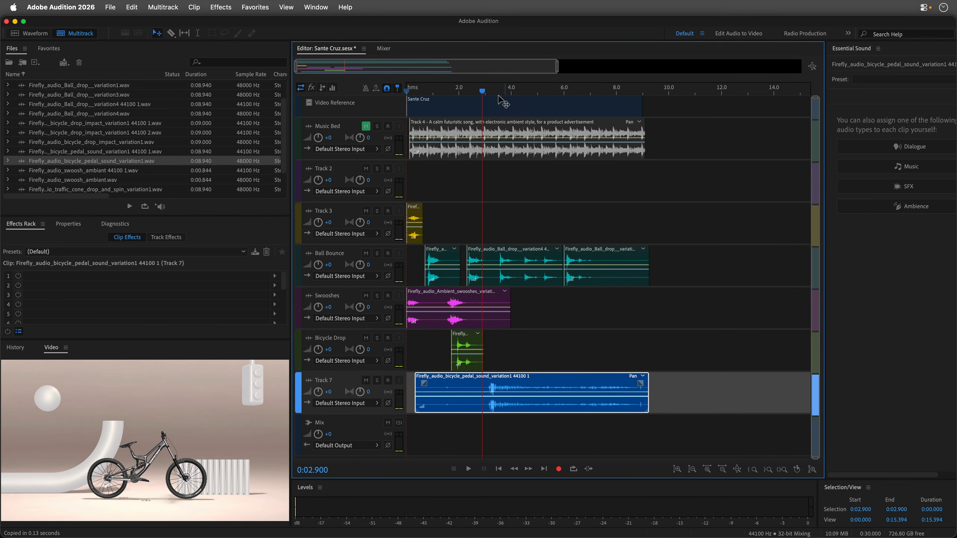
pyautogui.press('space')
pyautogui.moveTo(415, 393); pyautogui.dragTo(484, 393)
pyautogui.click(463, 91)
pyautogui.press('space')
pyautogui.press('space')
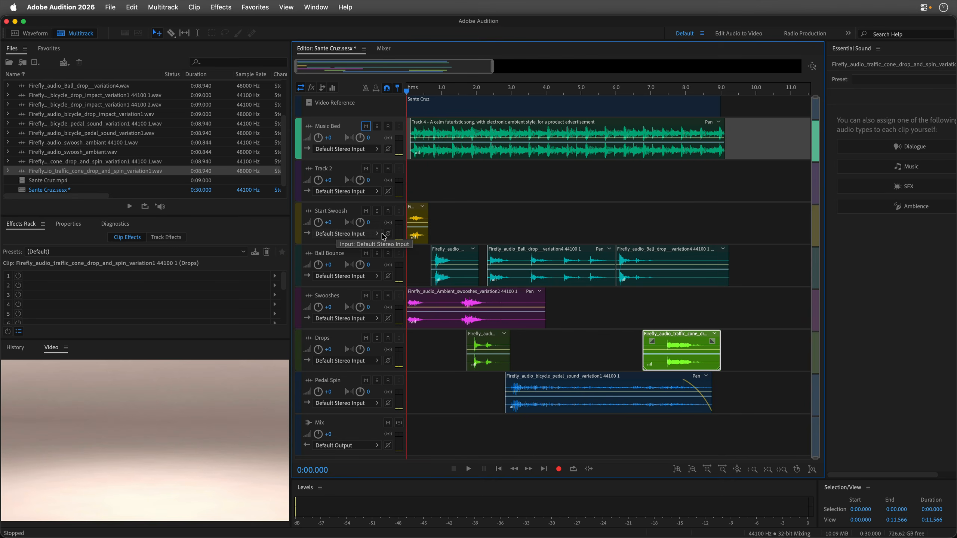
# Step: Play the full mix from the start, mute the Music Bed track and listen to the effects alone
pyautogui.press('space')
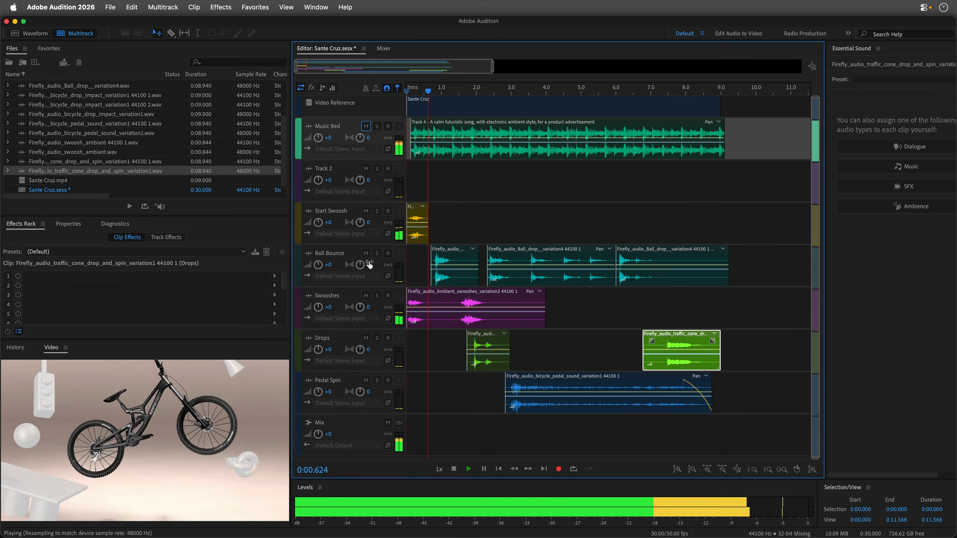
pyautogui.click(366, 126)
pyautogui.press('space')
pyautogui.press('space')
# Step: Lower the Ball Bounce track's volume to -6 dB and check it in solo playback
pyautogui.moveTo(318, 265); pyautogui.dragTo(319, 269)
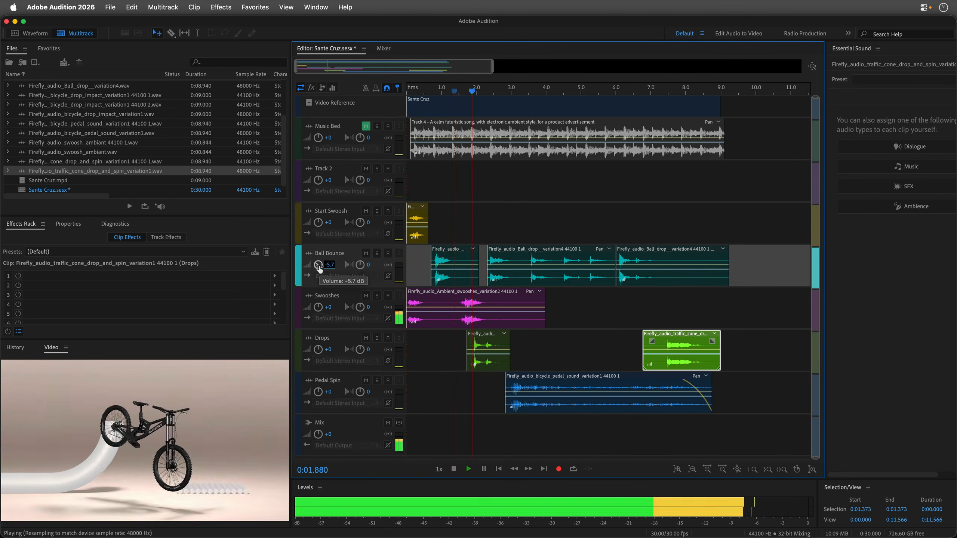
pyautogui.press('space')
pyautogui.press('Home')
pyautogui.click(377, 254)
pyautogui.press('space')
pyautogui.press('space')
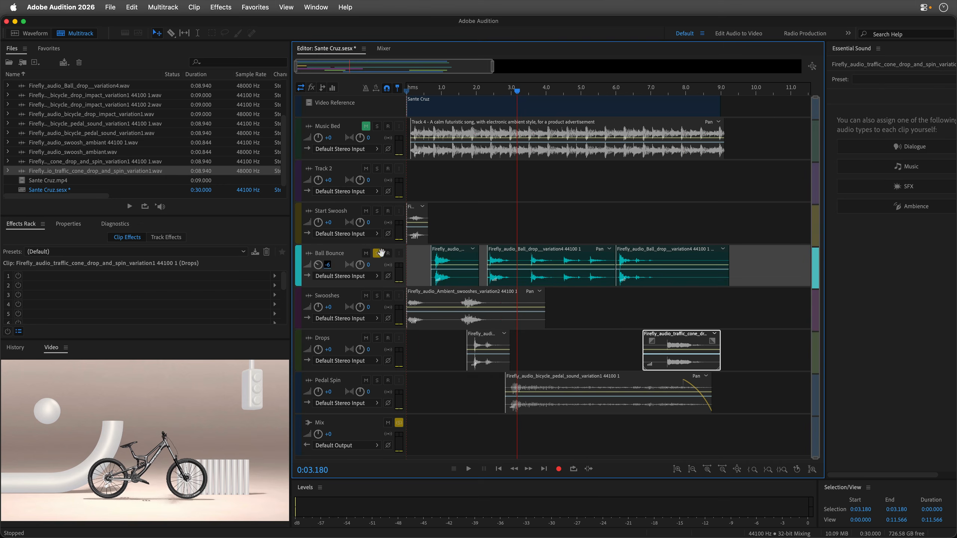
pyautogui.click(378, 253)
# Step: Audition the Swooshes track in solo and set its volume to -4 dB
pyautogui.click(376, 295)
pyautogui.press('space')
pyautogui.press('space')
pyautogui.click(327, 307)
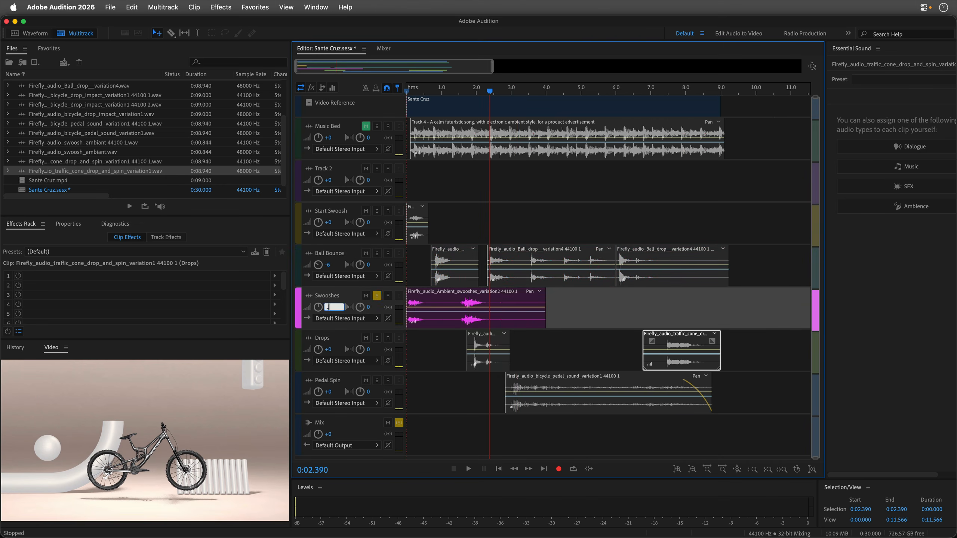
pyautogui.write('-4')
pyautogui.click(377, 295)
# Step: Solo the Drops track, set its volume to -5 dB and listen to it
pyautogui.click(377, 338)
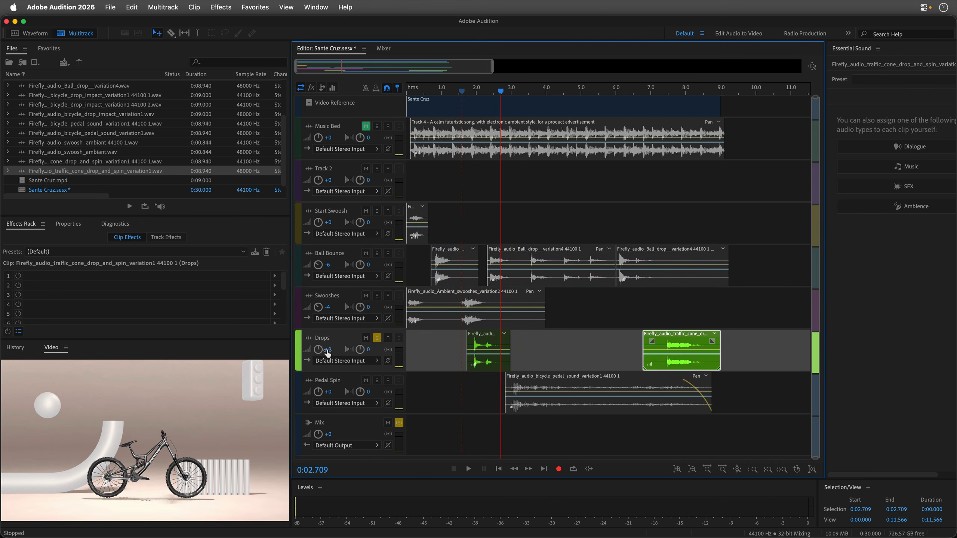
pyautogui.moveTo(327, 353); pyautogui.dragTo(329, 357)
pyautogui.press('space')
pyautogui.press('space')
# Step: Audition the Pedal Spin track in solo, set its volume to -4 dB and replay all effects from the start
pyautogui.click(377, 380)
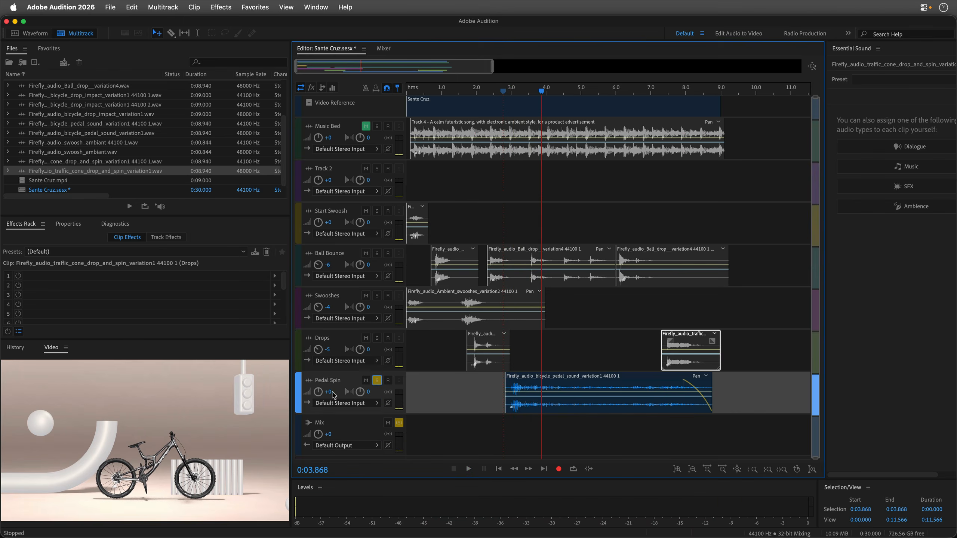
pyautogui.press('space')
pyautogui.click(377, 380)
pyautogui.press('Home')
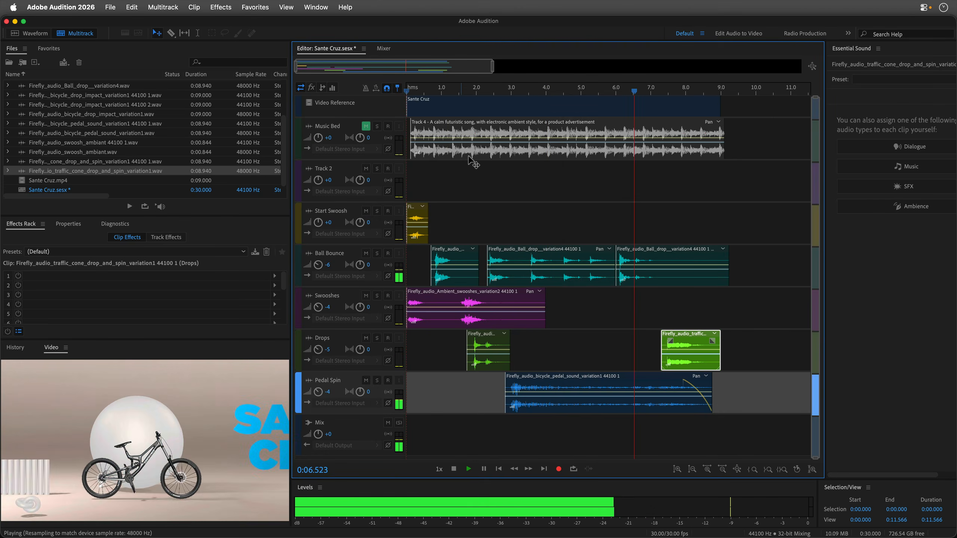
# Step: Unmute the Music Bed track, set its volume to -2 dB and check it against the sound effects from the start
pyautogui.press('space')
pyautogui.press('Home')
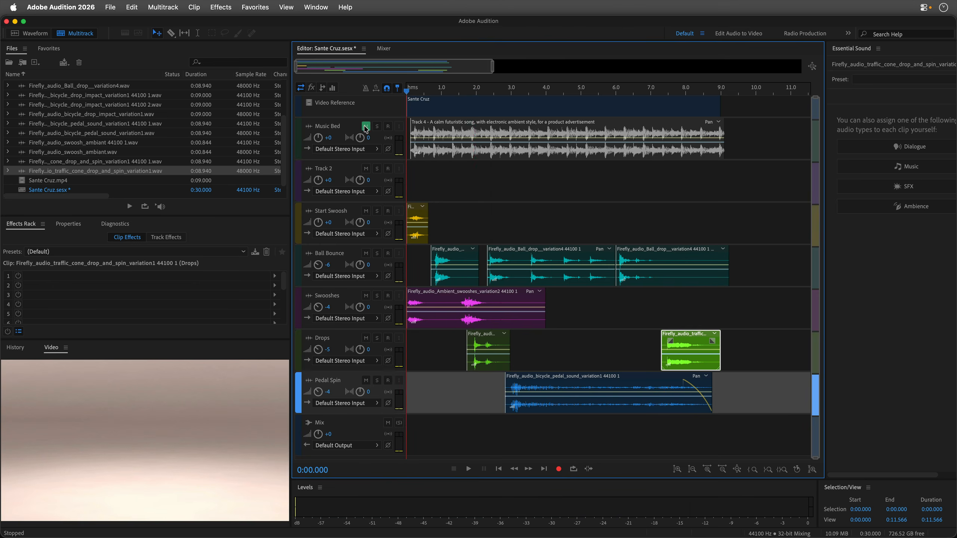
pyautogui.click(365, 127)
pyautogui.press('space')
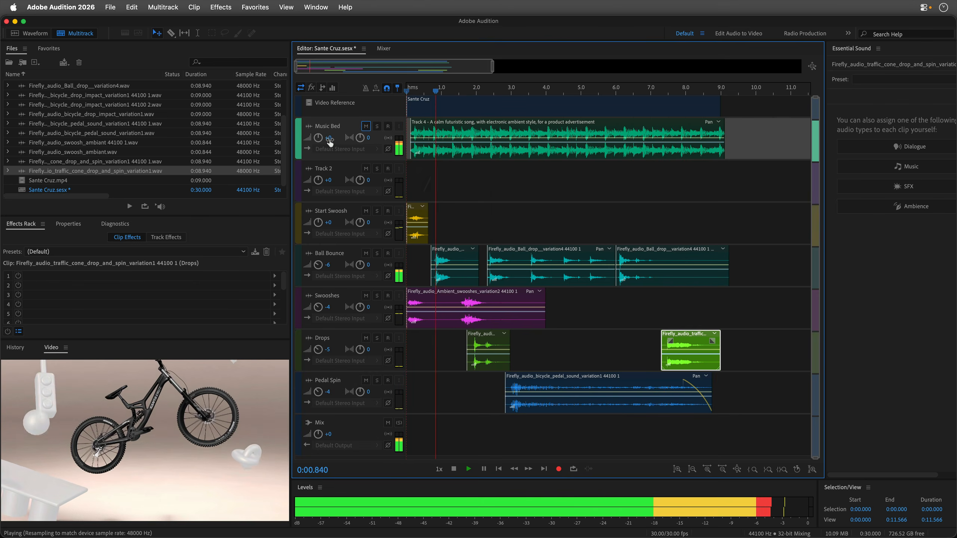
pyautogui.click(329, 138)
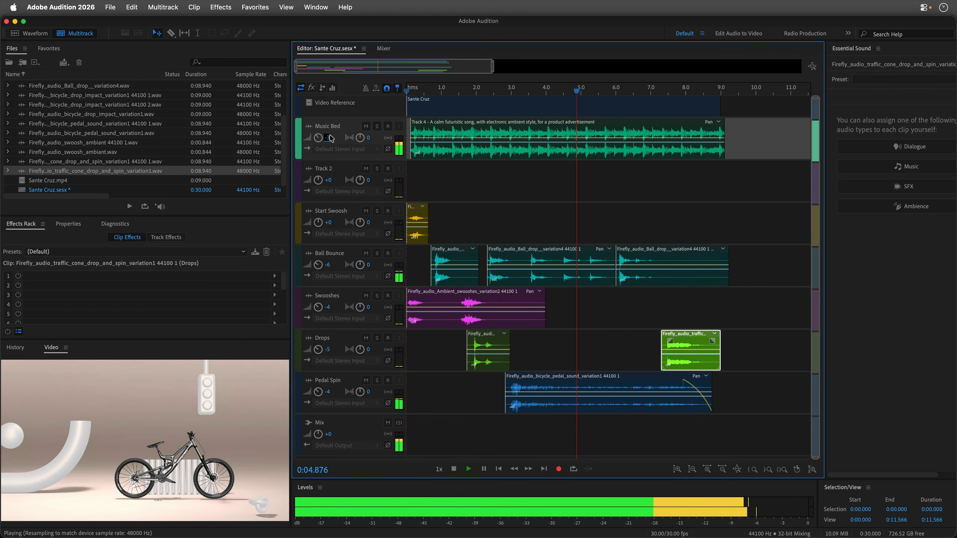
pyautogui.click(327, 138)
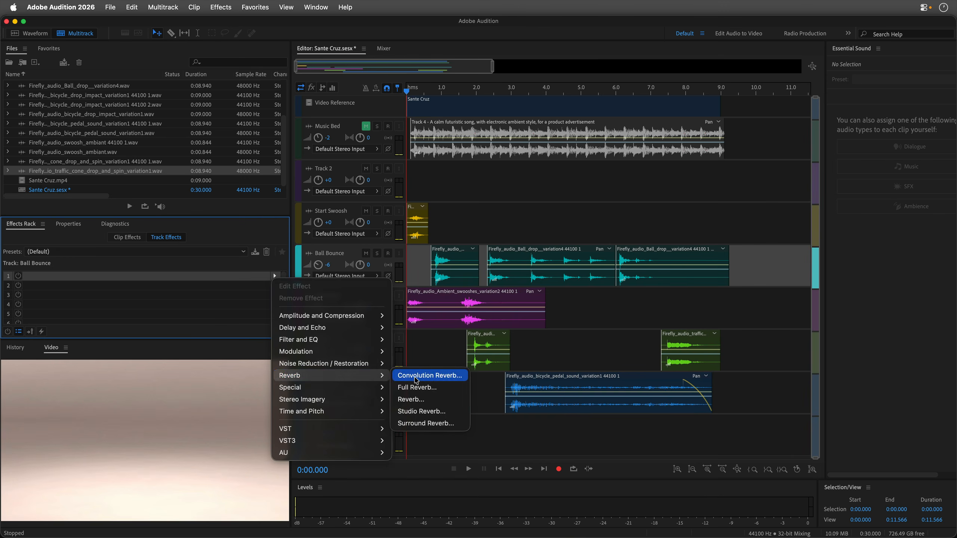
# Step: Add a Convolution Reverb with the Hall impulse to the Ball Bounce track's effects and listen to the result
pyautogui.click(416, 375)
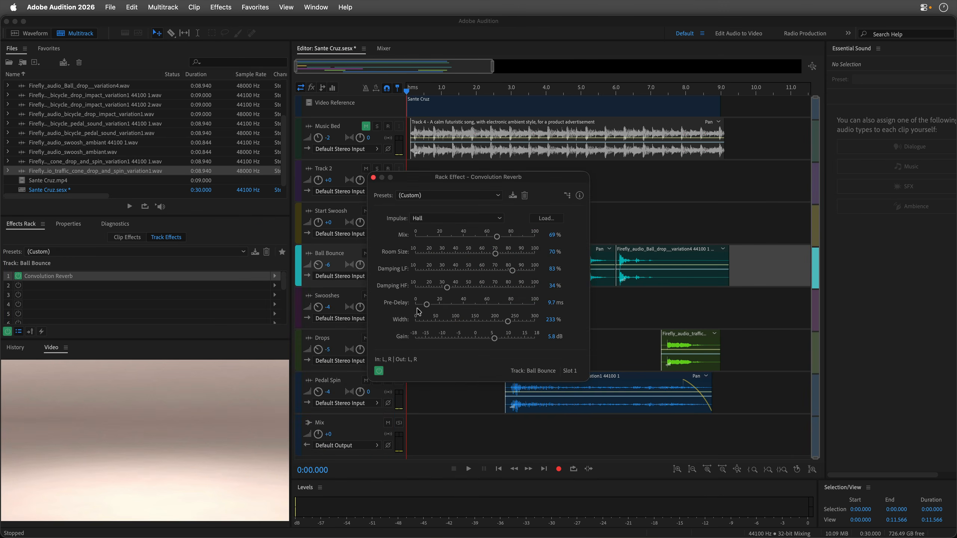
pyautogui.press('space')
pyautogui.click(373, 178)
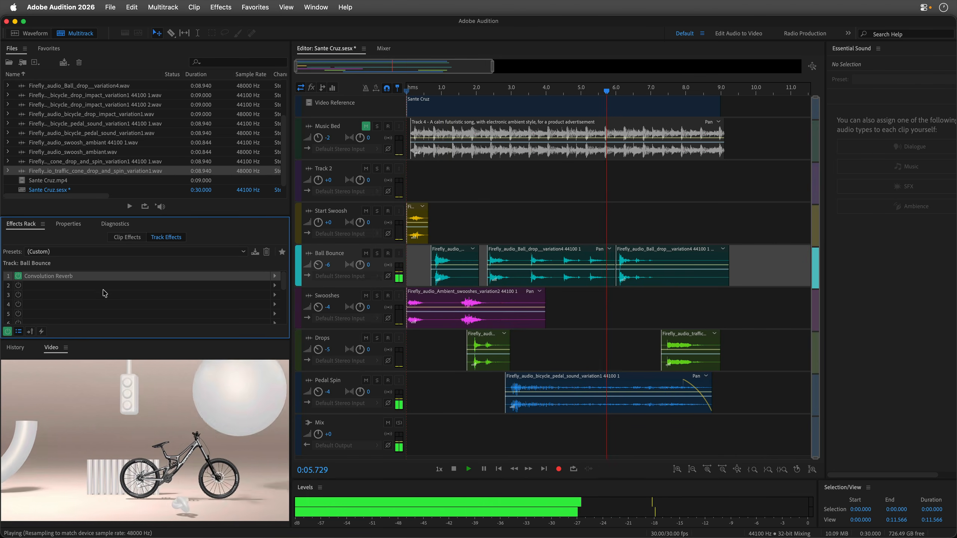
pyautogui.press('space')
# Step: Add a Studio Reverb to the Swooshes track's effects
pyautogui.click(355, 296)
pyautogui.click(275, 276)
pyautogui.moveTo(341, 376)
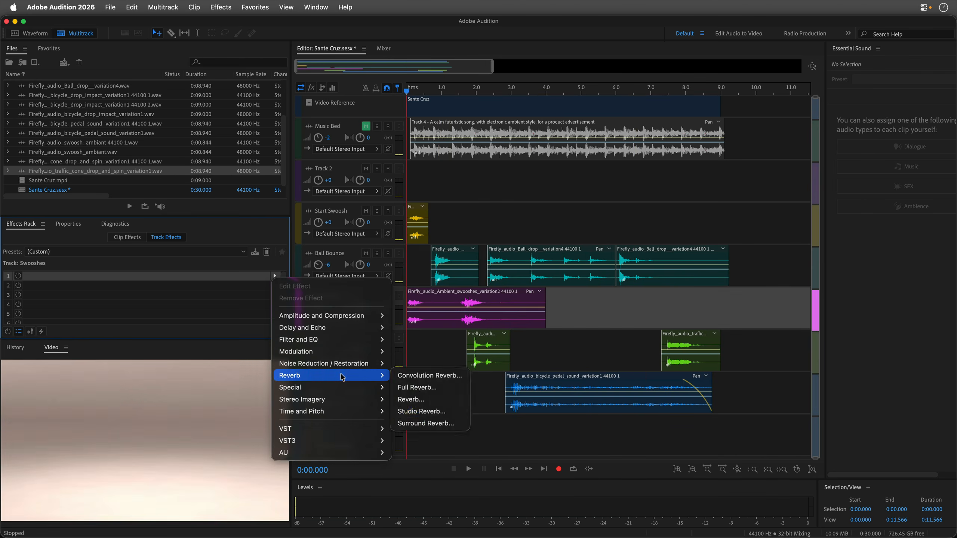
pyautogui.click(420, 410)
pyautogui.click(372, 156)
# Step: Add a Studio Reverb to the Drops track and choose a preset for it
pyautogui.click(525, 351)
pyautogui.click(275, 276)
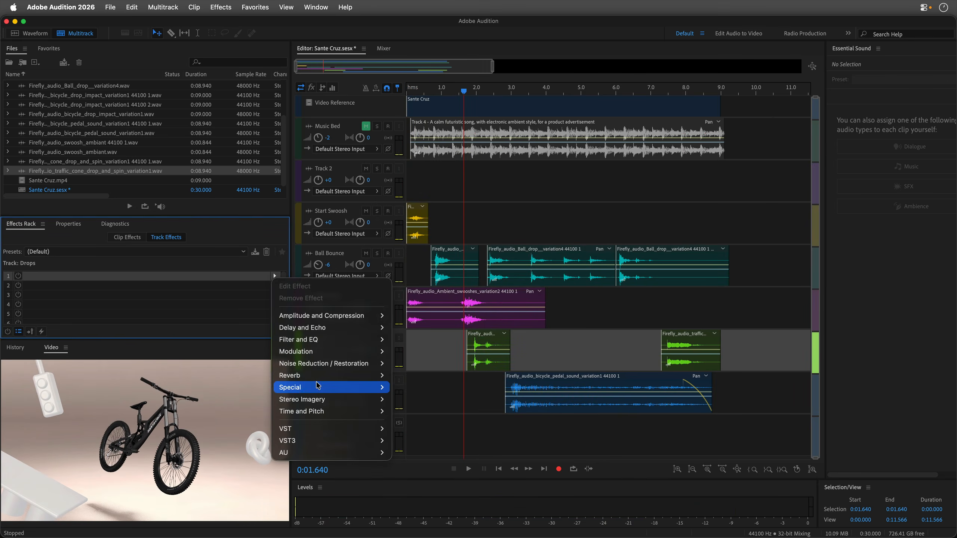
pyautogui.click(421, 415)
pyautogui.click(448, 174)
pyautogui.click(439, 278)
pyautogui.moveTo(433, 158); pyautogui.dragTo(610, 159)
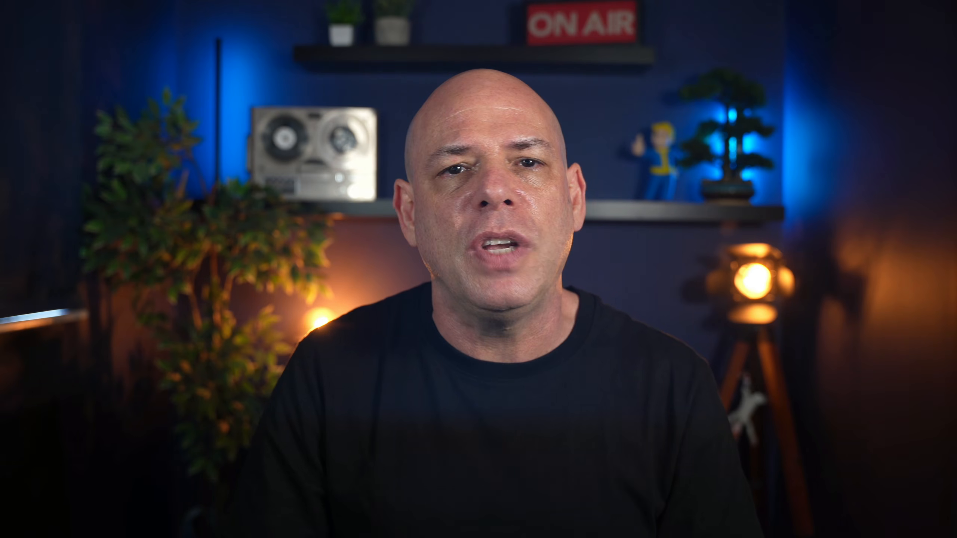
# Step: Replay the last few seconds of the soloed music several times to check how it ends against the video
pyautogui.press('space')
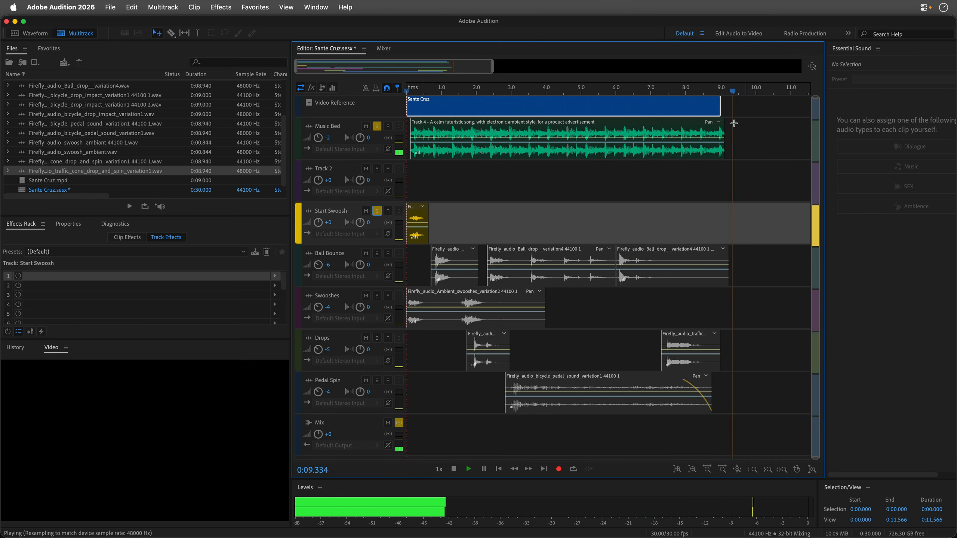
pyautogui.press('space')
pyautogui.moveTo(707, 88); pyautogui.dragTo(660, 93)
pyautogui.press('space')
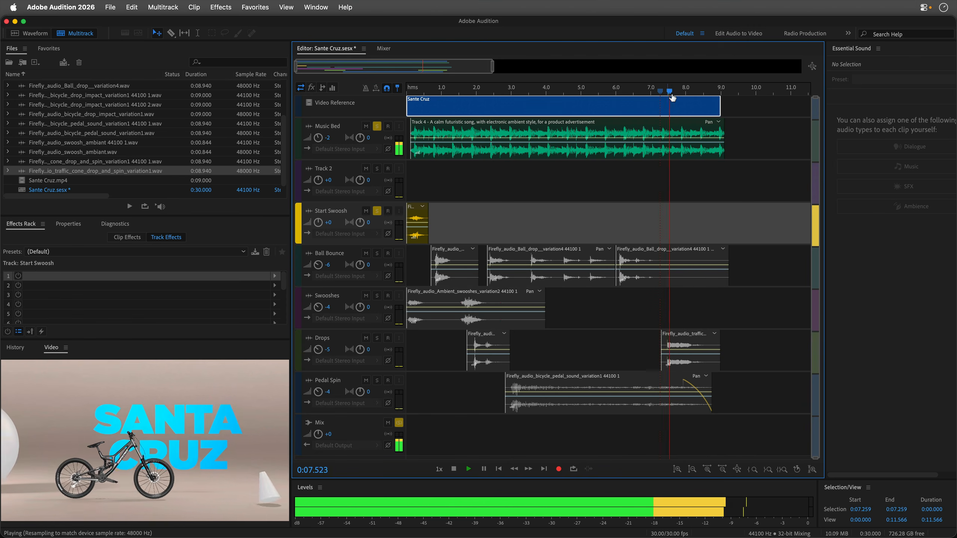
pyautogui.press('space')
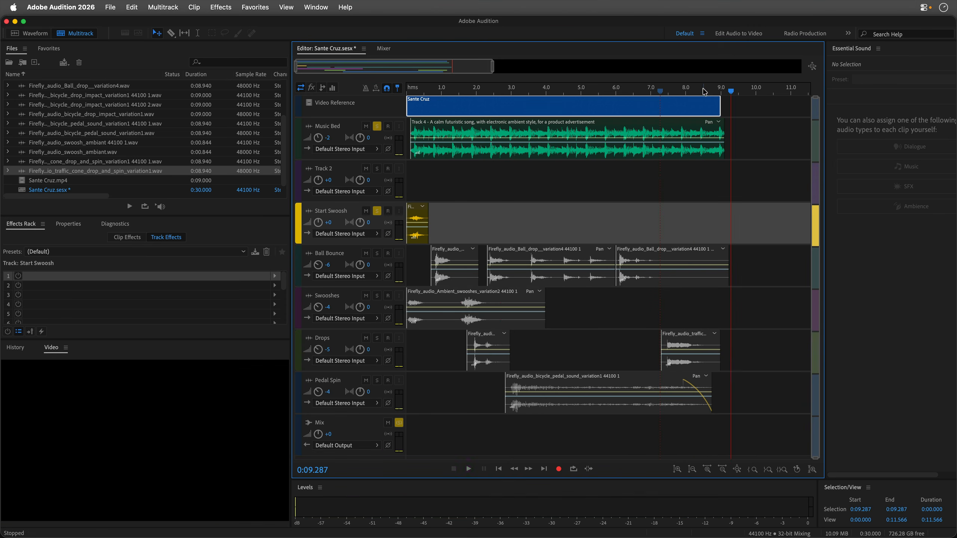
pyautogui.click(705, 91)
pyautogui.moveTo(720, 91); pyautogui.dragTo(636, 92)
pyautogui.press('space')
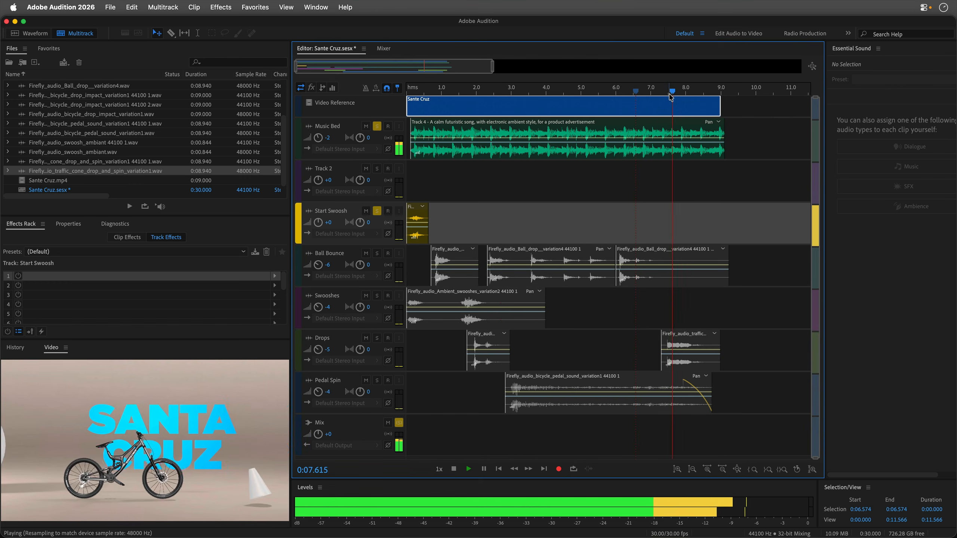
pyautogui.press('space')
pyautogui.click(618, 90)
pyautogui.press('space')
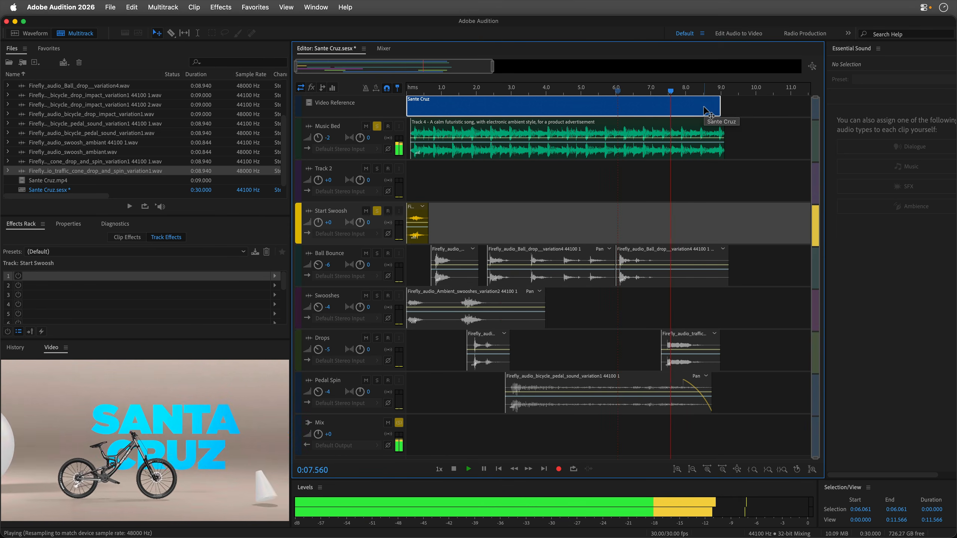
pyautogui.press('space')
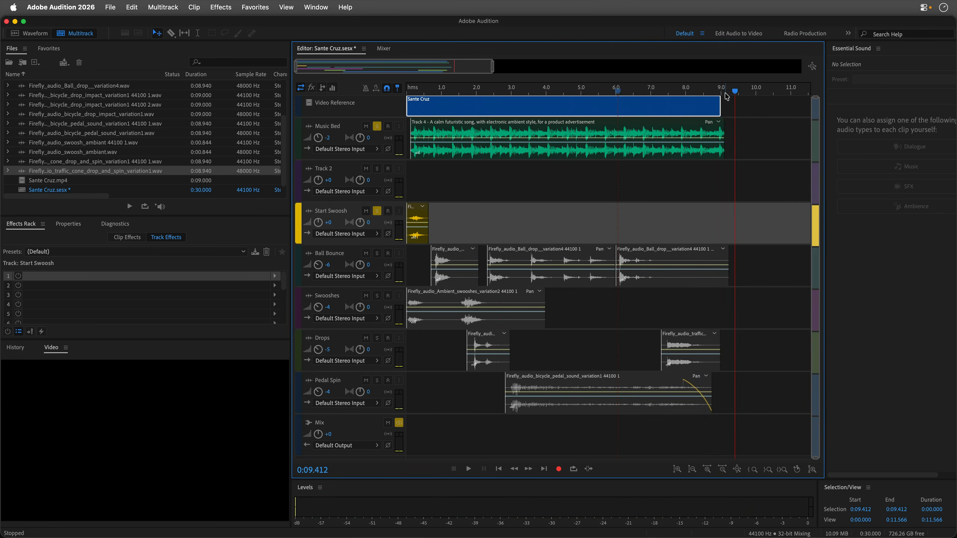
# Step: Split the Music Bed clip at 0:08.945 near the end of the video and move its short tail onto Track 2
pyautogui.moveTo(725, 93); pyautogui.dragTo(719, 94)
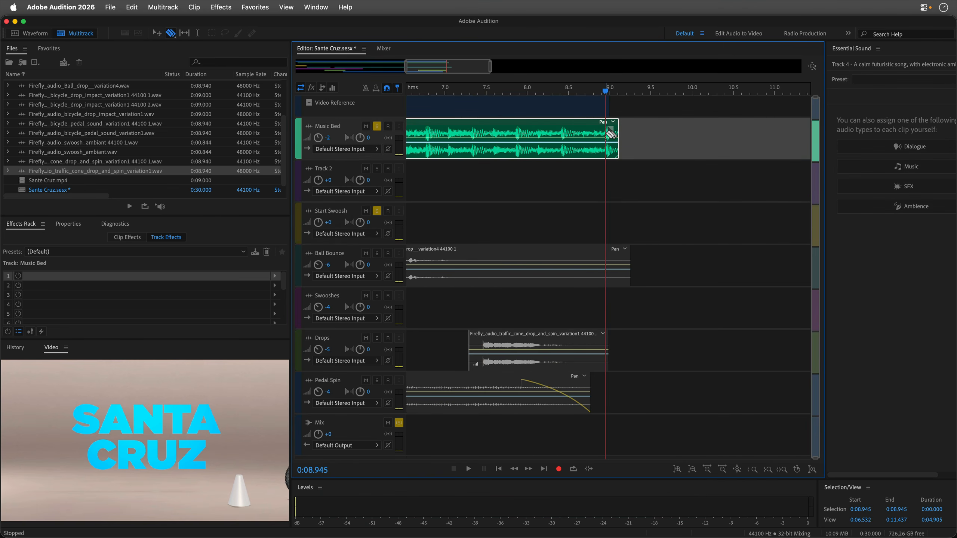
pyautogui.click(608, 132)
pyautogui.moveTo(609, 130); pyautogui.dragTo(611, 177)
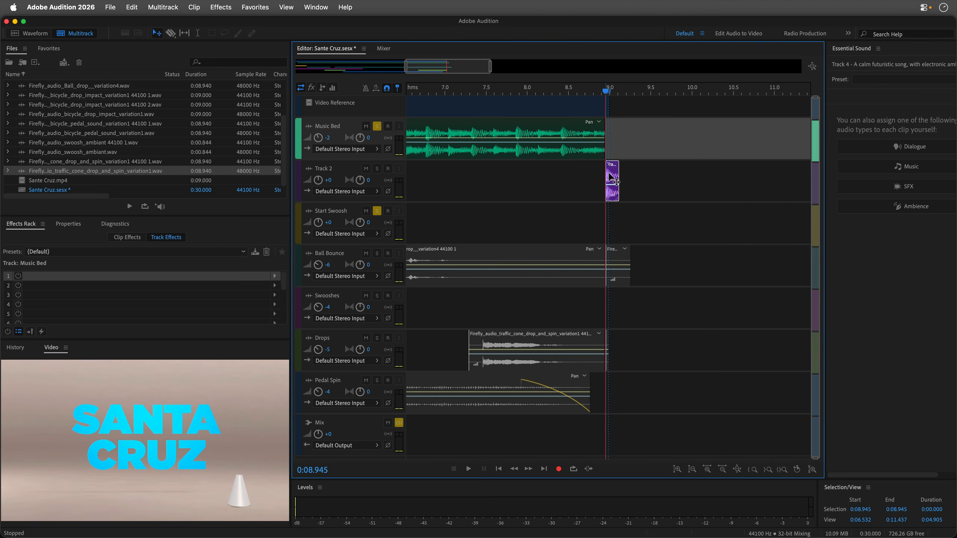
# Step: Solo Track 2 and add a Convolution Reverb with the Bitter Hallway preset to it
pyautogui.click(377, 170)
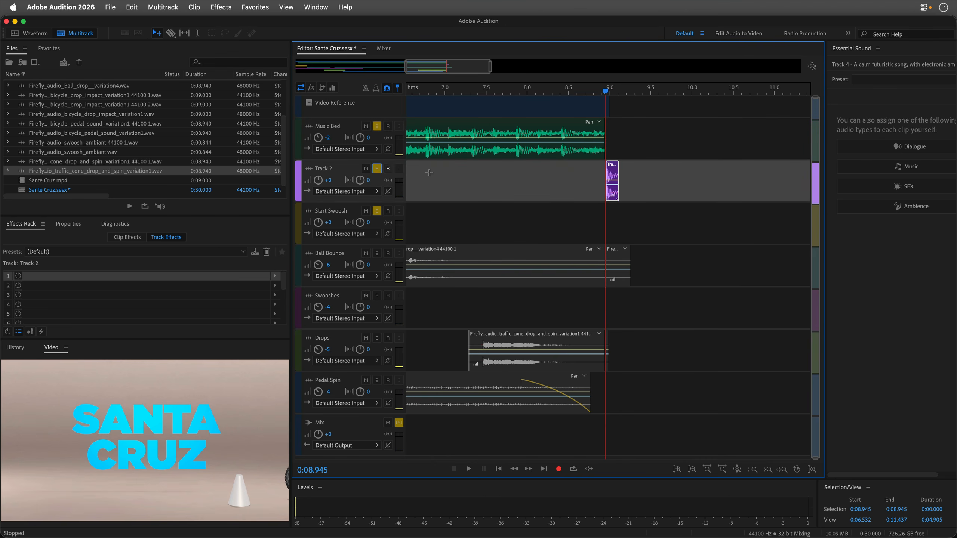
pyautogui.click(275, 276)
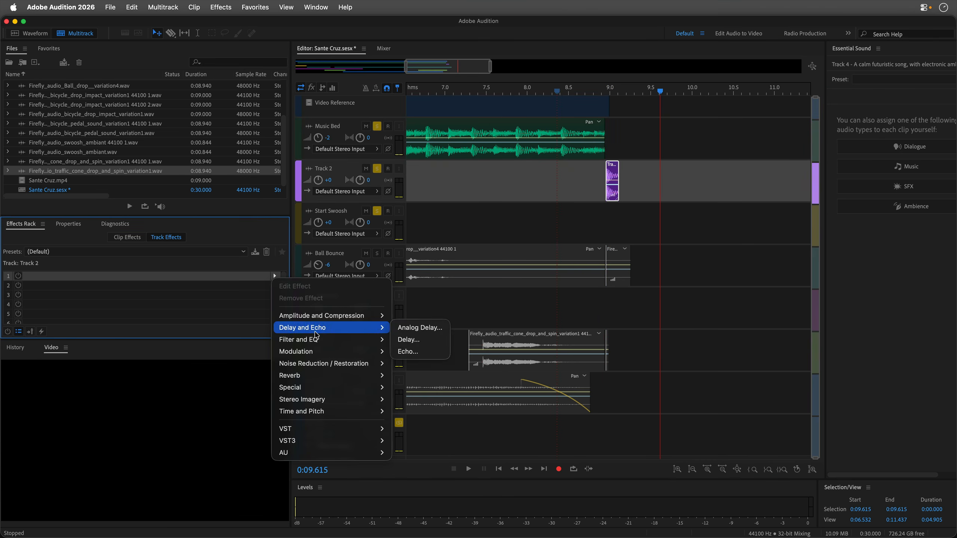
pyautogui.moveTo(321, 375)
pyautogui.click(423, 375)
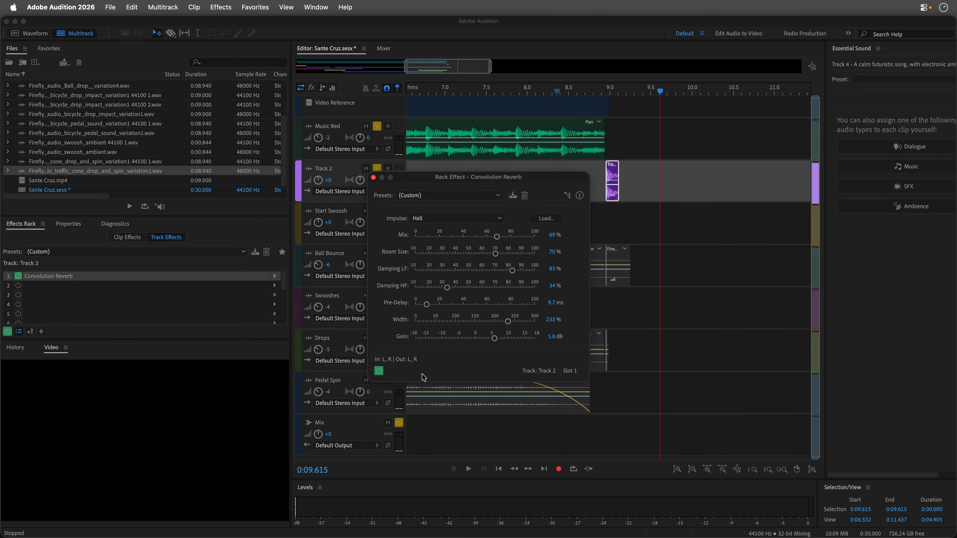
pyautogui.click(449, 195)
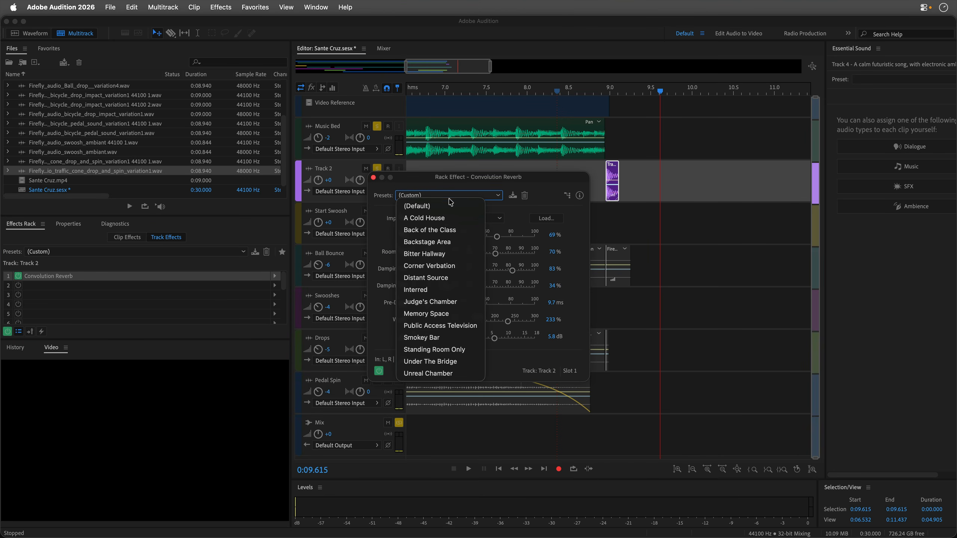
pyautogui.click(446, 254)
pyautogui.moveTo(477, 176); pyautogui.dragTo(286, 181)
pyautogui.click(183, 181)
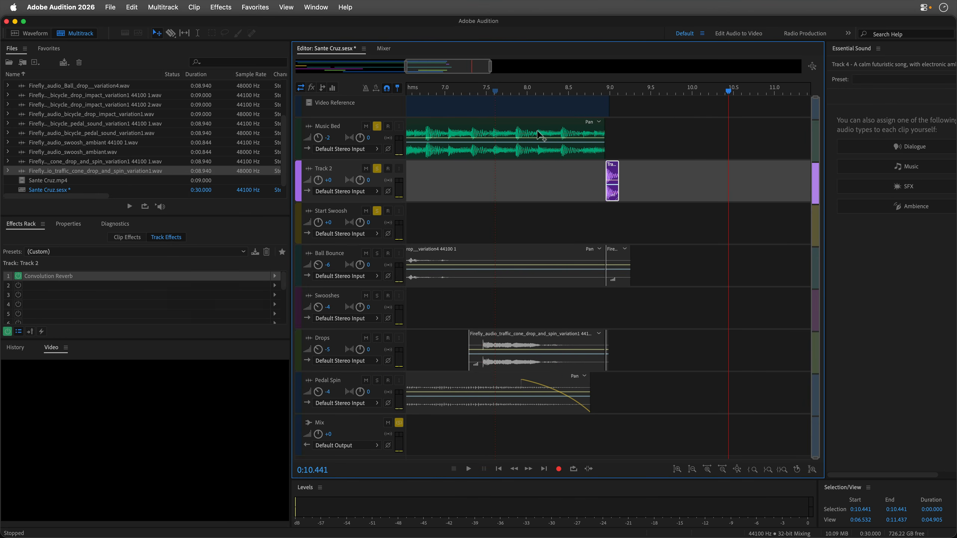
# Step: Show the whole session and replay the music's ending from about 7.4 s to examine the reverb tail
pyautogui.moveTo(405, 69); pyautogui.dragTo(296, 69)
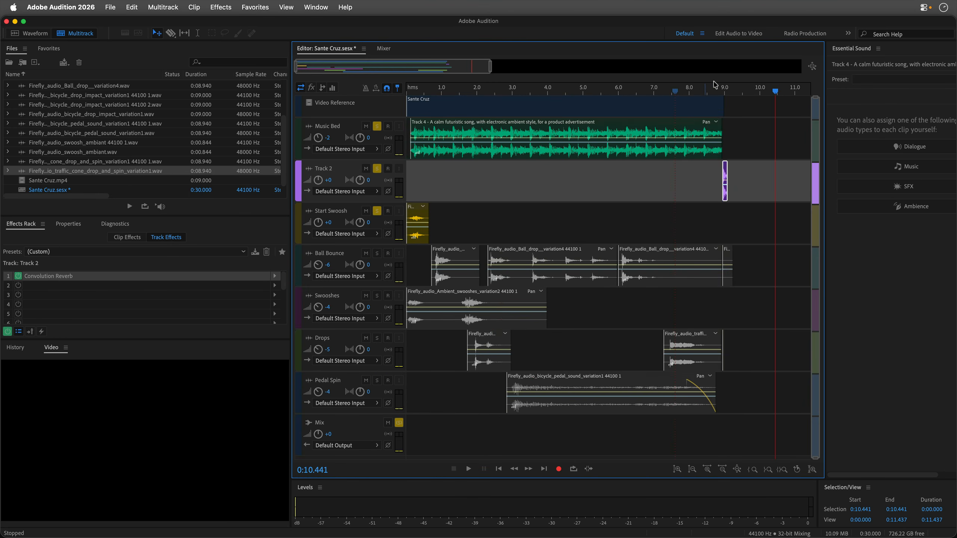
pyautogui.click(666, 92)
pyautogui.press('space')
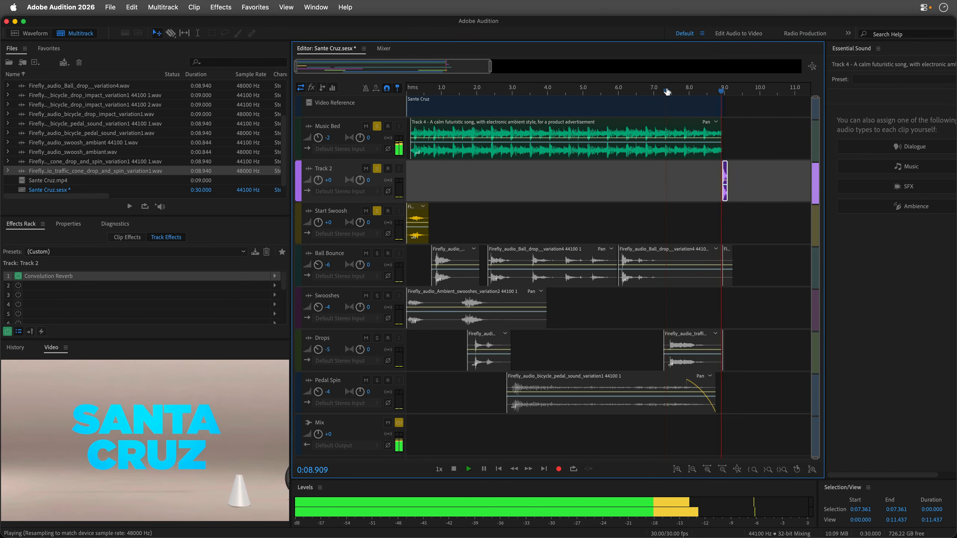
pyautogui.press('space')
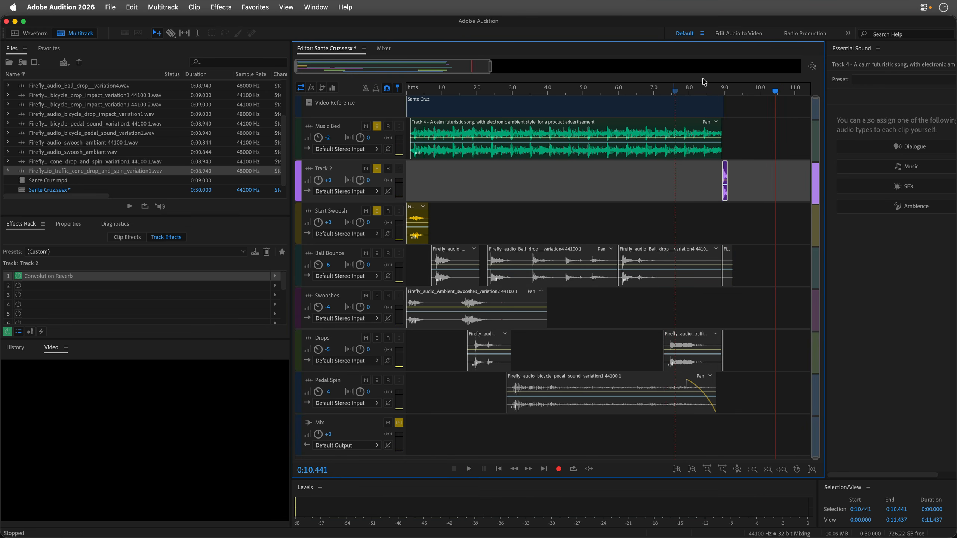
pyautogui.click(667, 92)
pyautogui.press('space')
pyautogui.click(667, 91)
pyautogui.press('space')
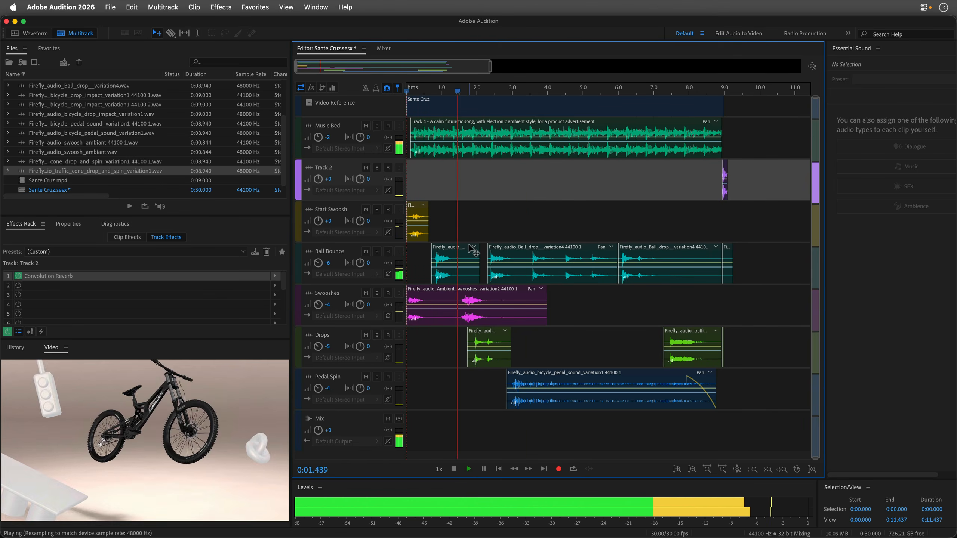
# Step: Set the Music Bed track's volume to -3 dB while listening to the full mix
pyautogui.click(328, 137)
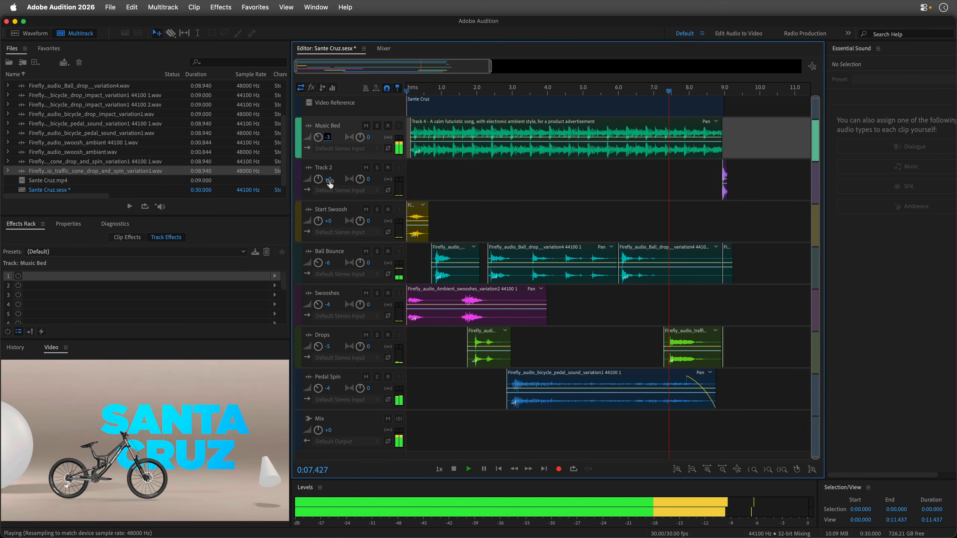
pyautogui.click(447, 166)
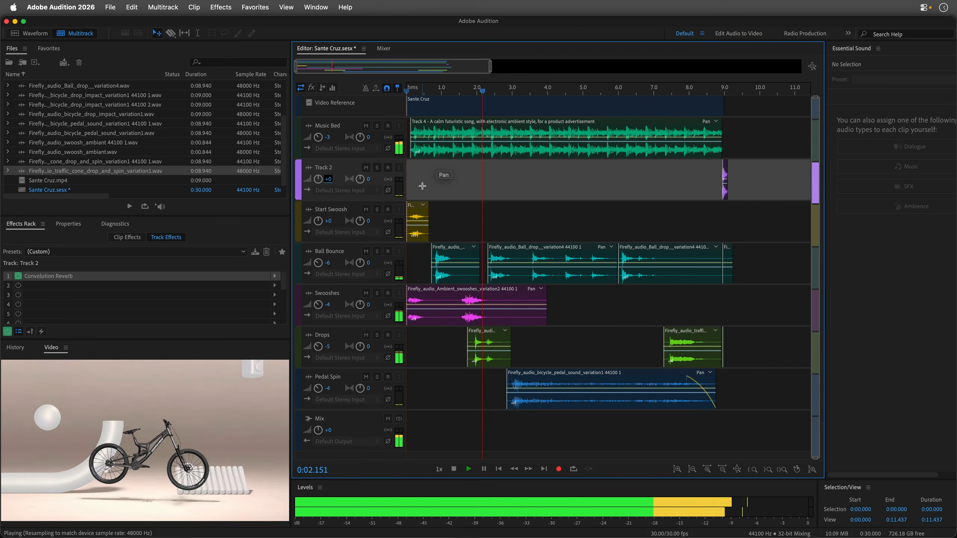
pyautogui.press('space')
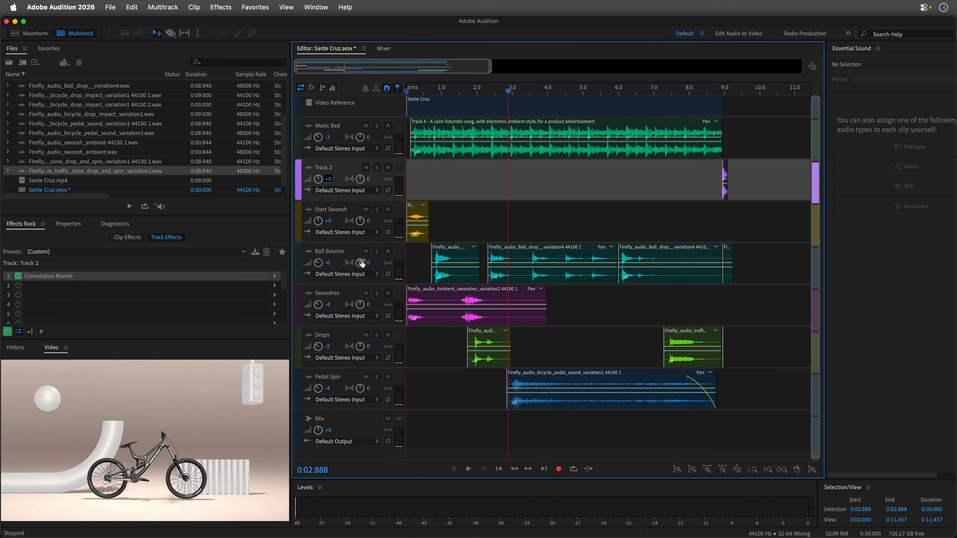
# Step: Lower the second Ball Bounce clip's volume to about -3 dB, adjust the first bounce clip's volume and listen to both
pyautogui.click(527, 270)
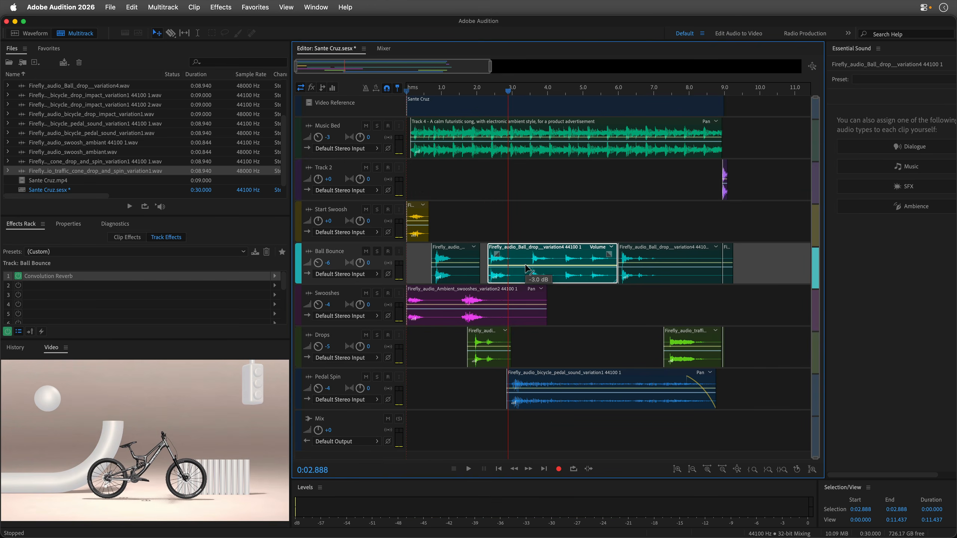
pyautogui.press('space')
pyautogui.press('space')
pyautogui.click(463, 268)
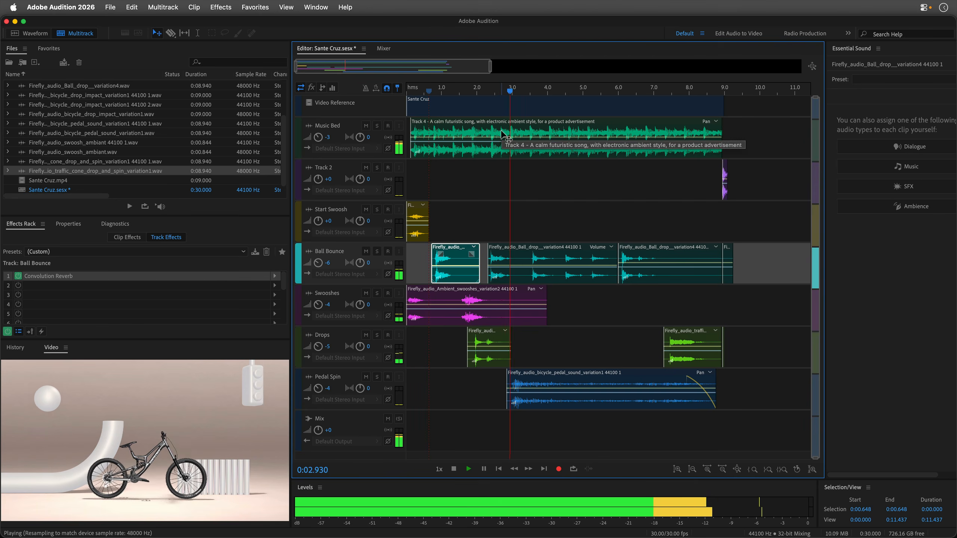
pyautogui.press('space')
# Step: Set the Swooshes track's volume to -6 dB and replay the mix, returning to the start
pyautogui.click(327, 307)
pyautogui.click(468, 90)
pyautogui.press('space')
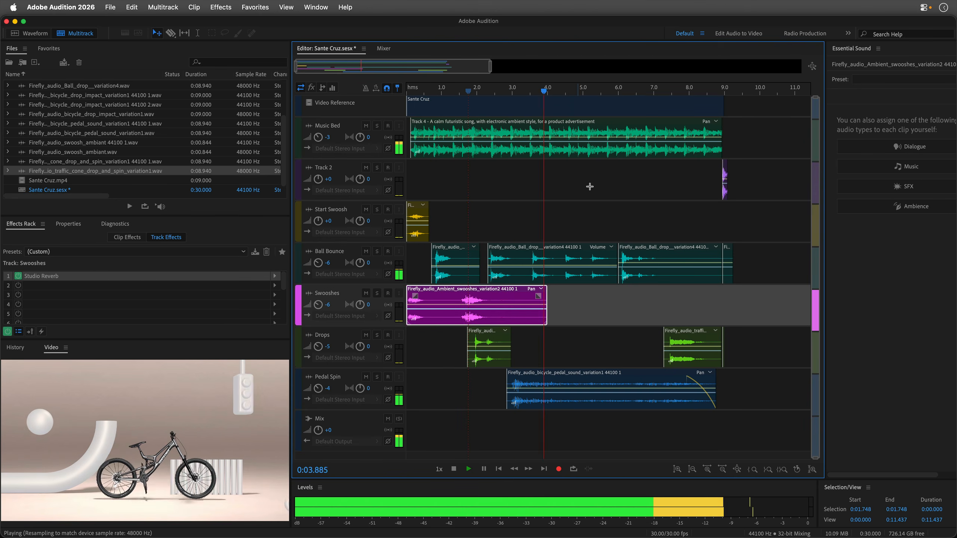
pyautogui.press('Home')
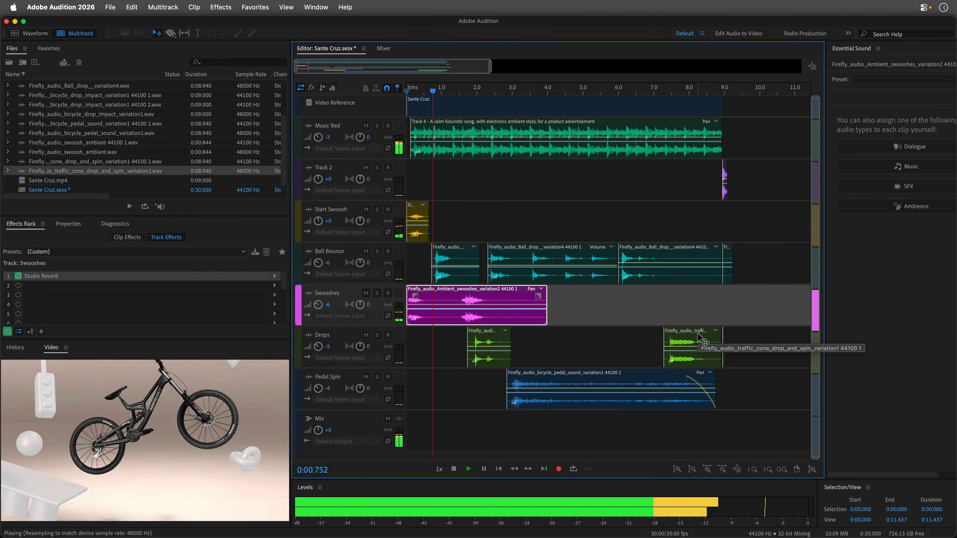
# Step: Set the Start Swoosh track's volume to -2 dB and play the complete mix from the beginning
pyautogui.press('space')
pyautogui.click(336, 222)
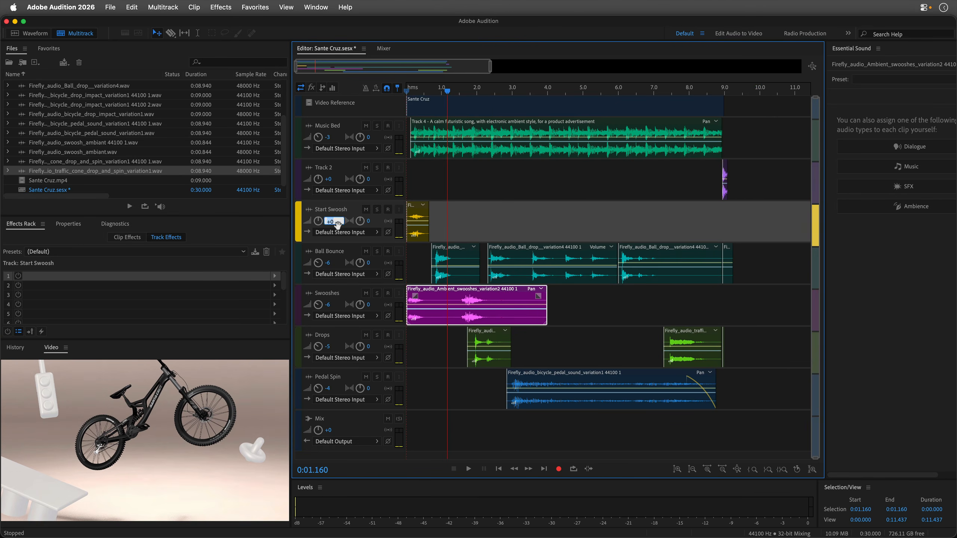
pyautogui.write('-2')
pyautogui.press('Return')
pyautogui.press('Home')
pyautogui.press('space')
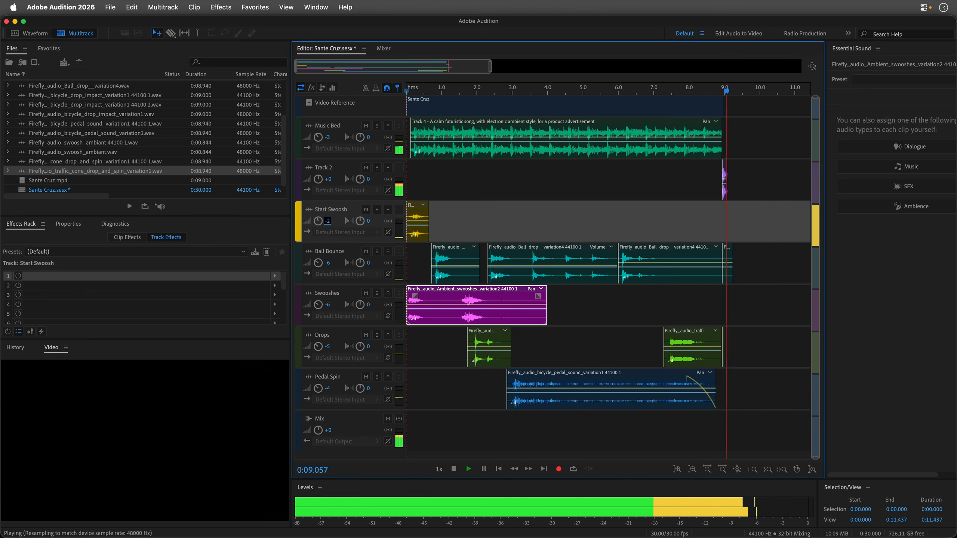
# Step: Stop playback, save the session and export the entire session as the Wave PCM mixdown Sante Cruz_mixdown.wav on the Desktop
pyautogui.press('space')
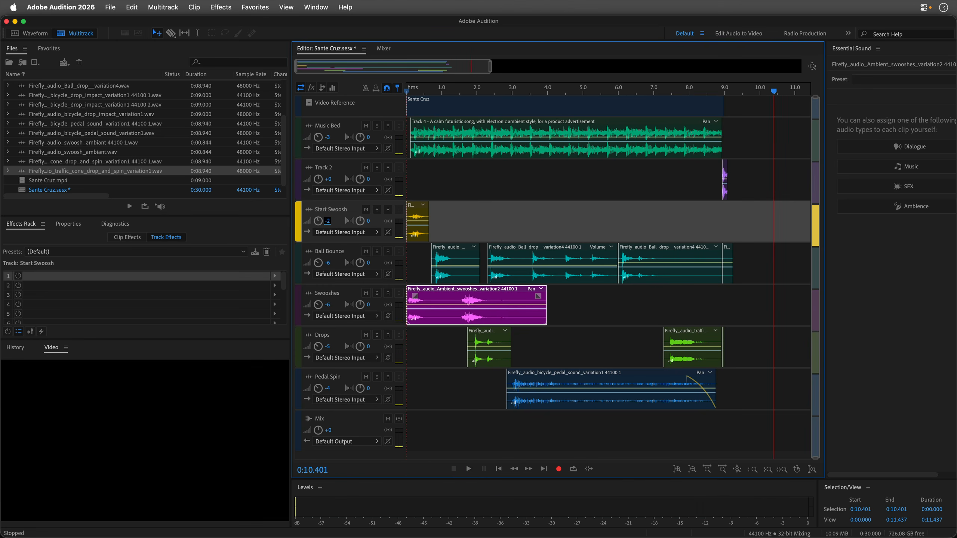
pyautogui.press('Home')
pyautogui.click(111, 6)
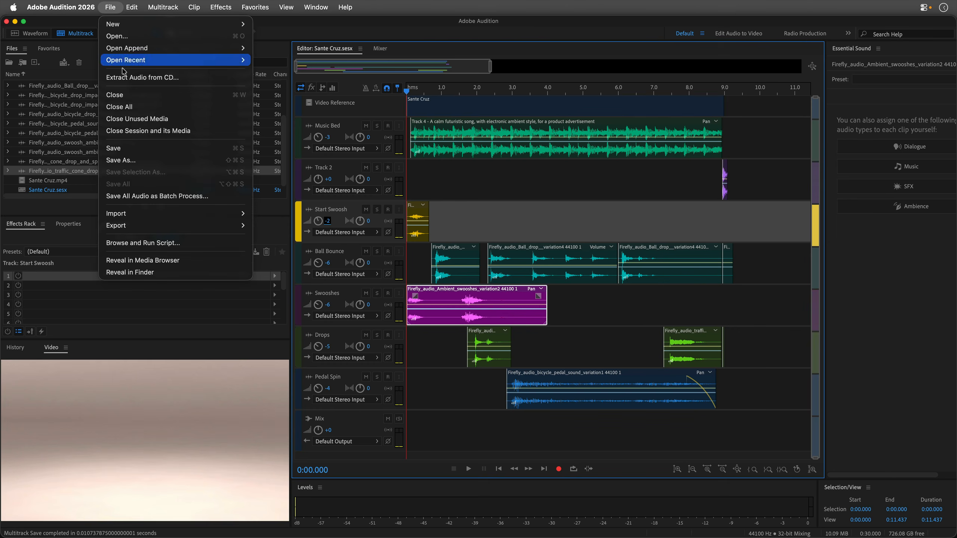
pyautogui.moveTo(128, 226)
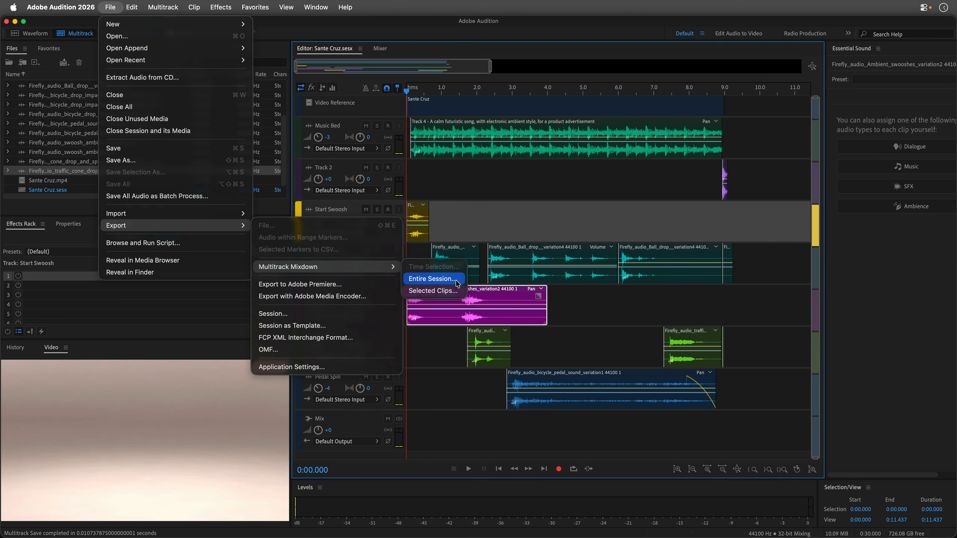
pyautogui.click(456, 281)
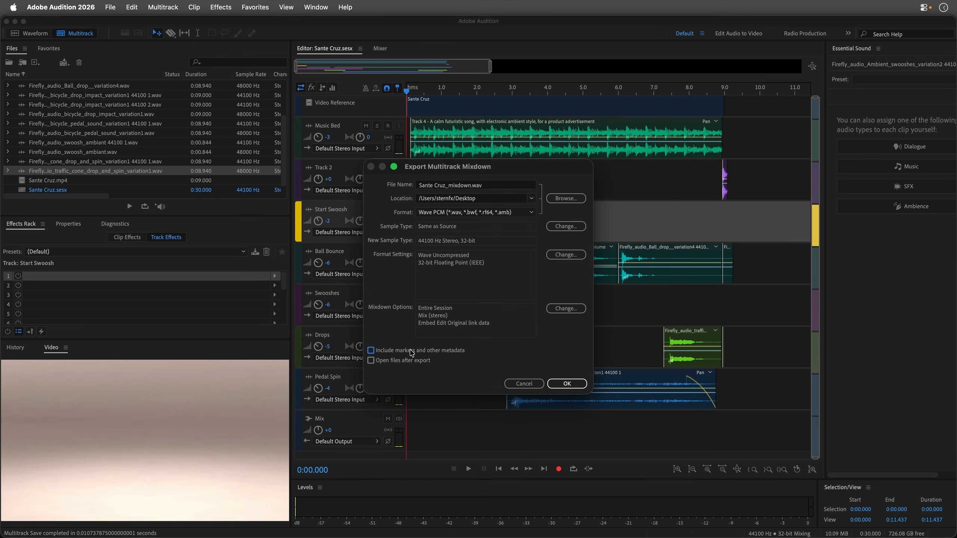
pyautogui.click(565, 384)
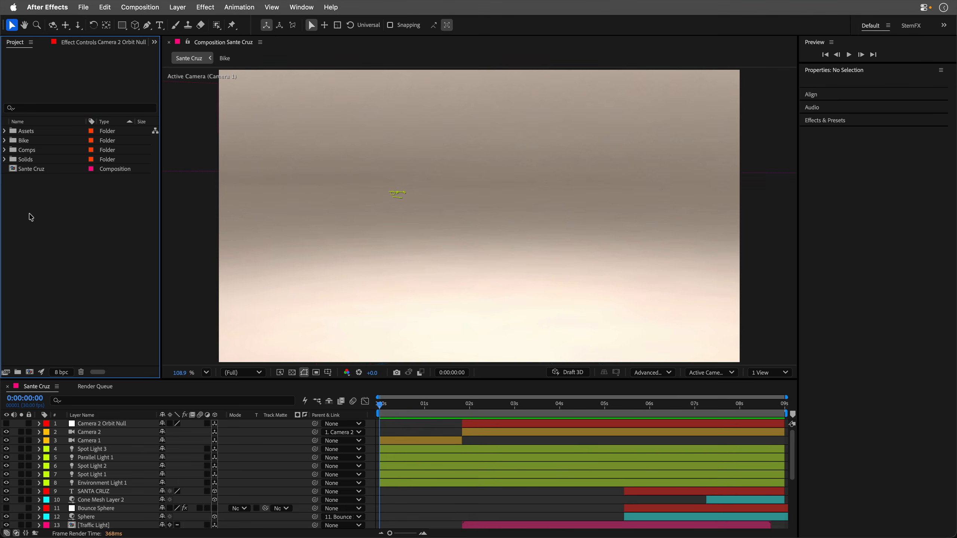
# Step: Switch to After Effects, import Sante Cruz_mixdown.wav and add it as the top layer of the Sante Cruz composition
pyautogui.doubleClick(74, 188)
pyautogui.doubleClick(399, 134)
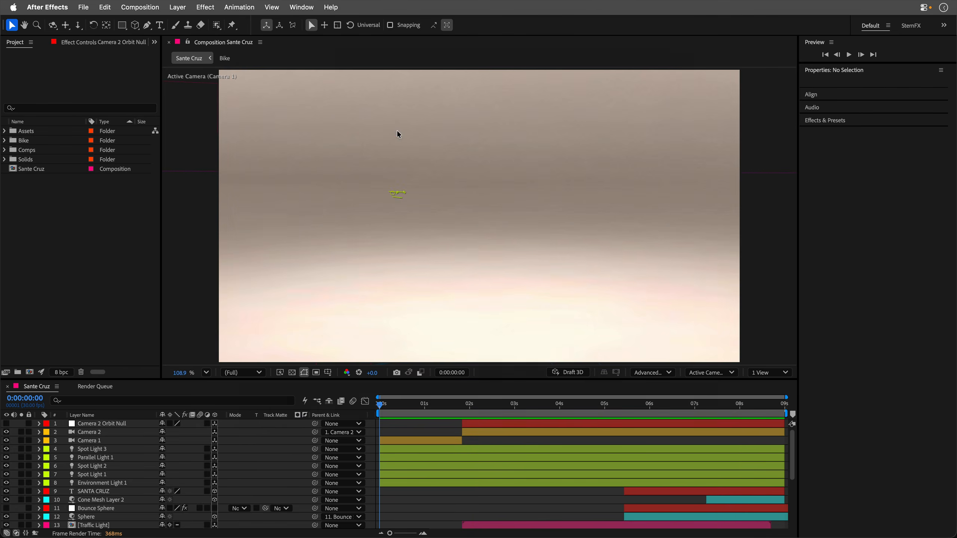
pyautogui.moveTo(49, 178); pyautogui.dragTo(170, 304)
# Step: Set the composition's duration to 0:00:10:00 and extend the layers from Camera 2 Orbit Null through Cone Mesh Layer 2 to its end
pyautogui.press('super+k')
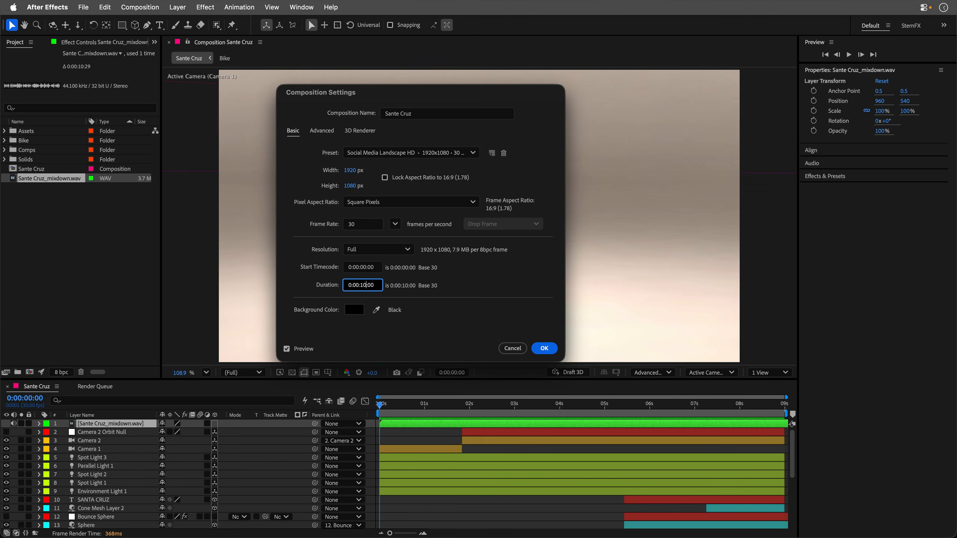
pyautogui.press('Return')
pyautogui.press('End')
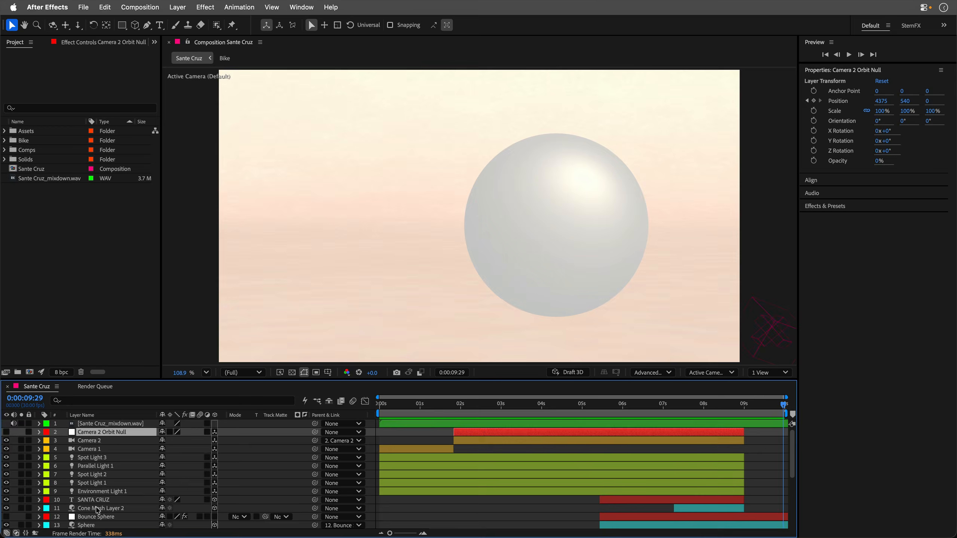
pyautogui.click(98, 432)
pyautogui.keyDown('shift'); pyautogui.click(102, 508); pyautogui.keyUp('shift')
pyautogui.hotkey('alt', ']')
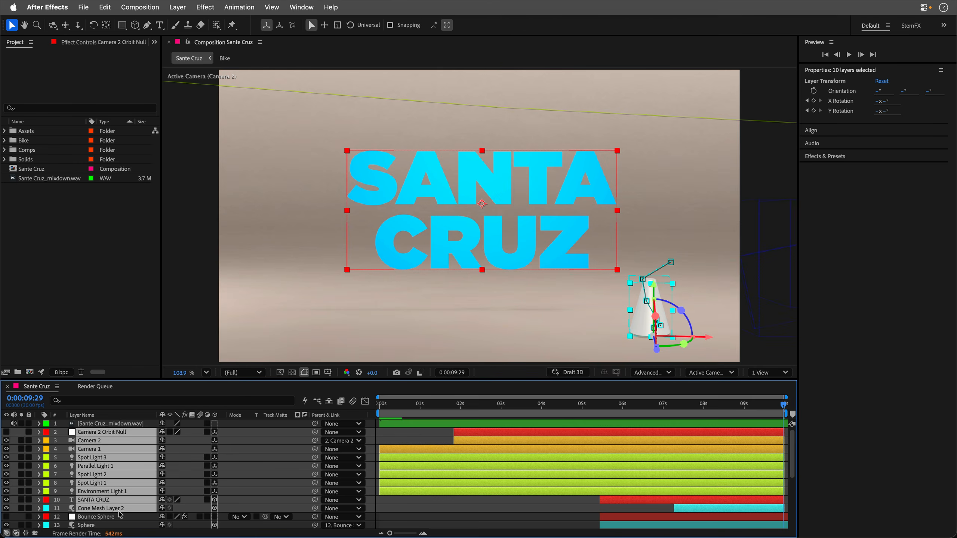
pyautogui.click(484, 514)
# Step: Maximize the composition view and preview the animation with its soundtrack from the first frame
pyautogui.press('Home')
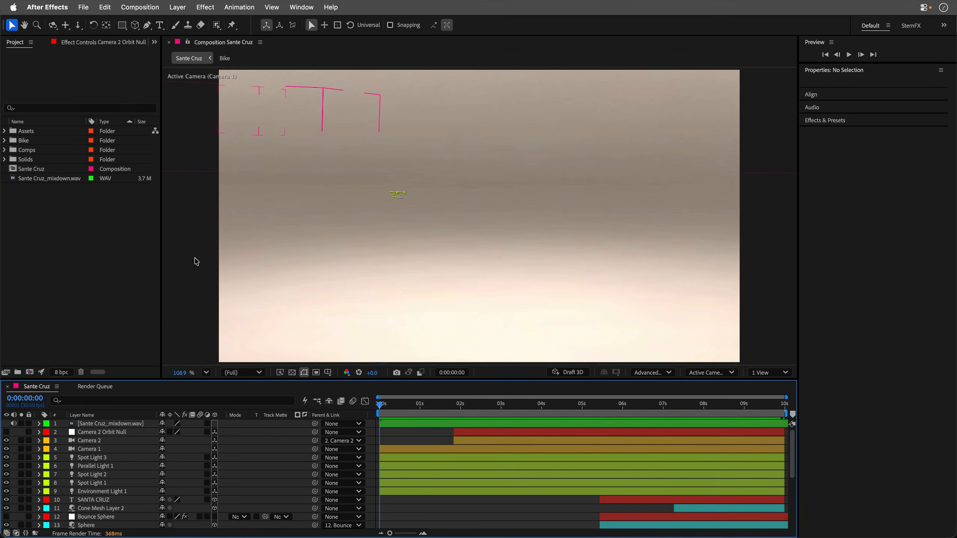
pyautogui.press('`')
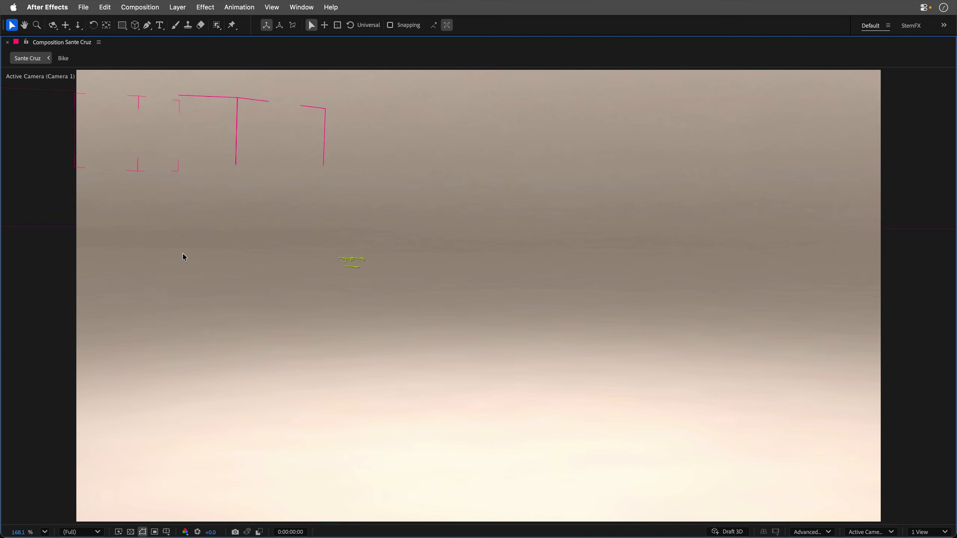
pyautogui.press('space')
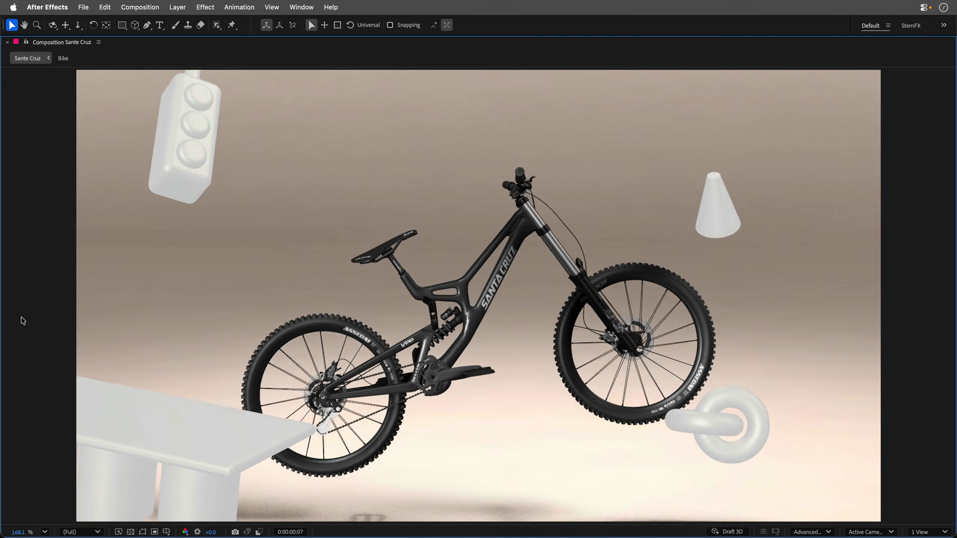